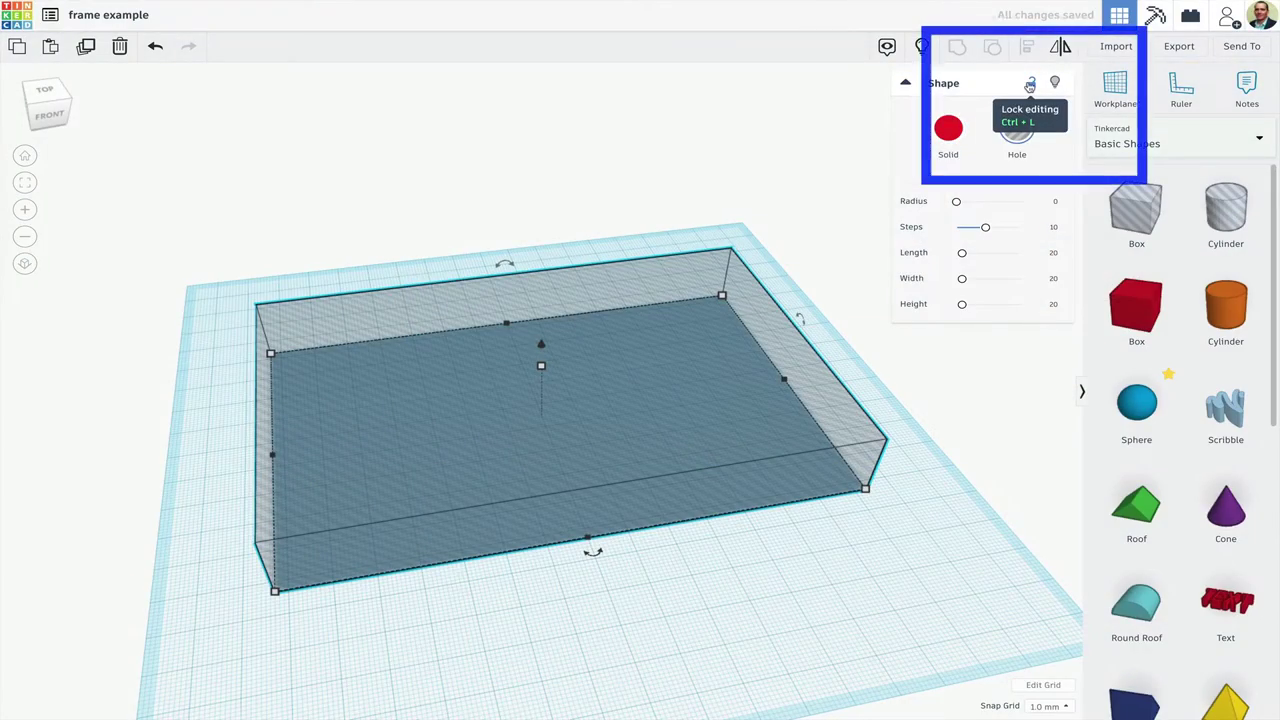
# - Lock editing on the large box hole in the middle of the workplane
pyautogui.click(1030, 86)
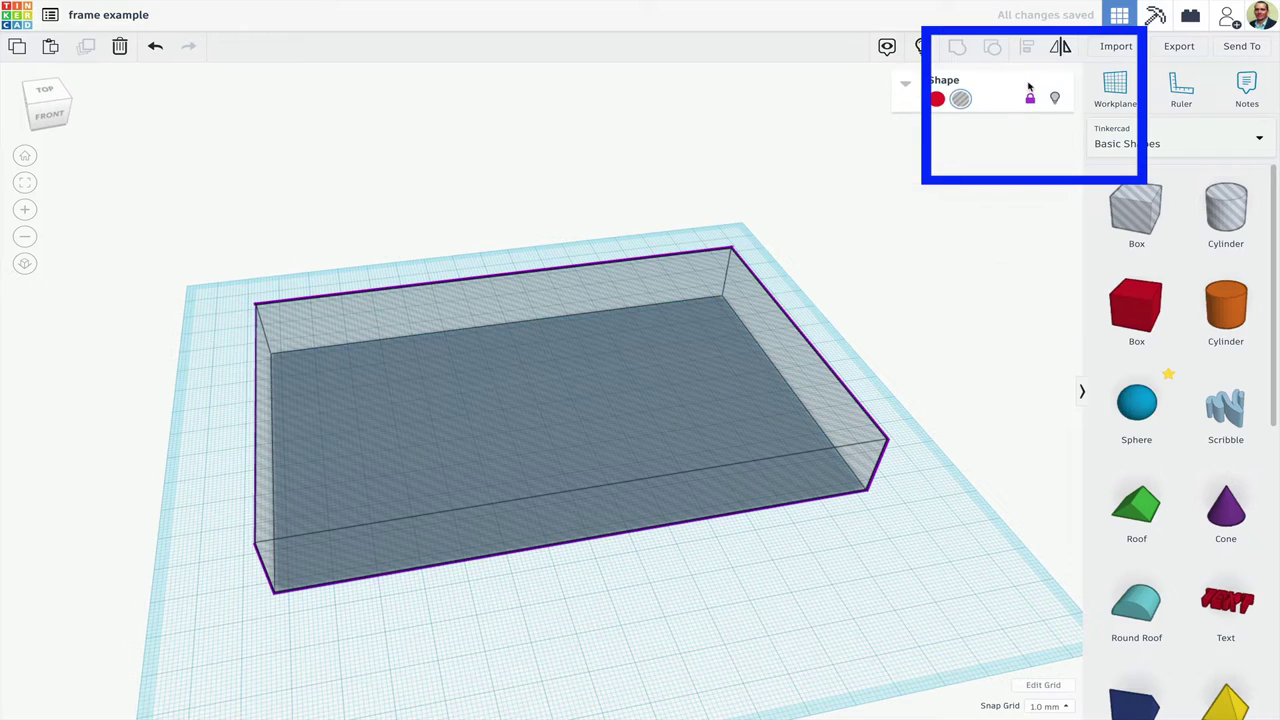
pyautogui.moveTo(871, 265)
pyautogui.mouseDown(button='right')
pyautogui.moveTo(760, 200)
pyautogui.moveTo(709, 197)
pyautogui.moveTo(860, 209)
pyautogui.mouseUp(button='right')
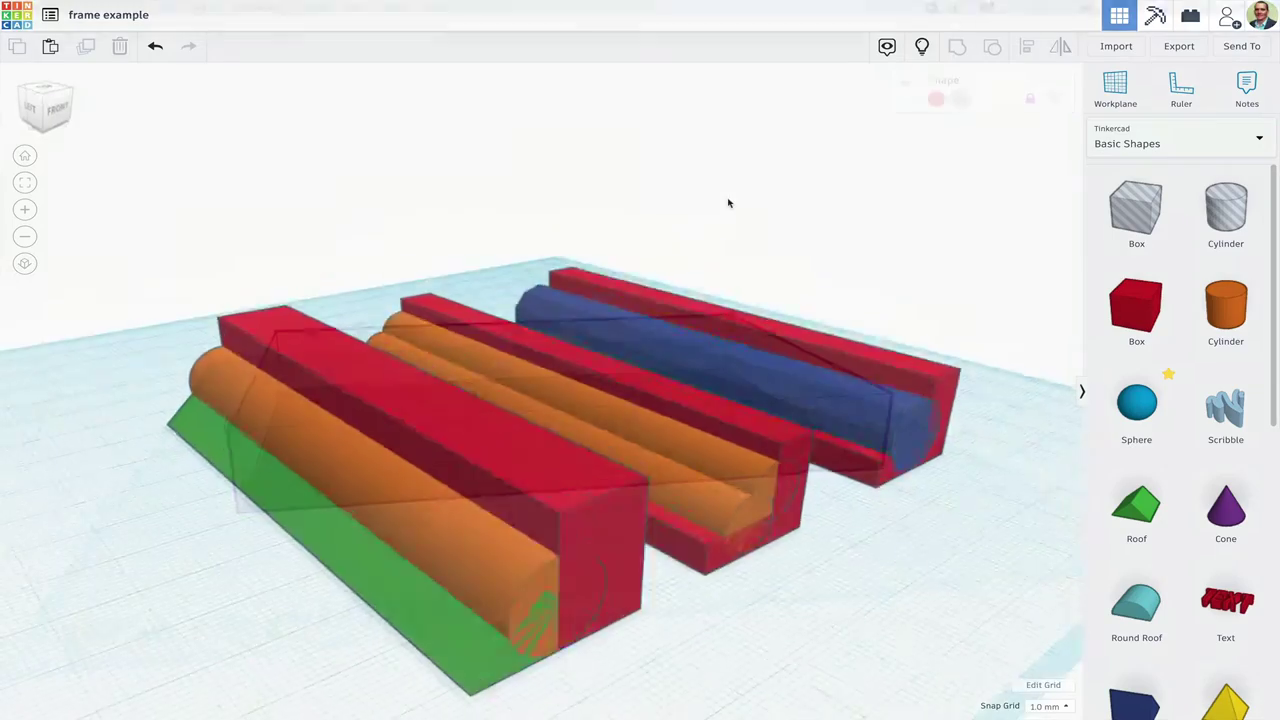
pyautogui.moveTo(729, 200); pyautogui.dragTo(709, 251, button='right')
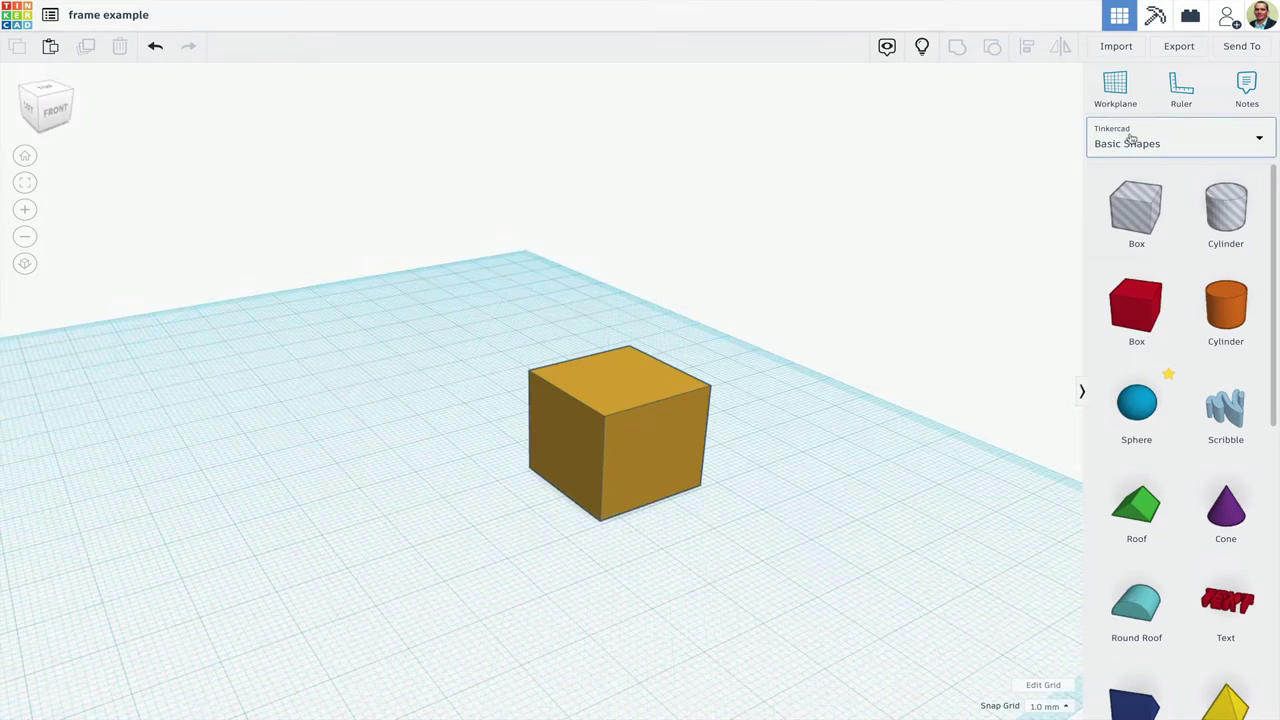
# - Place an Extrusion from the Featured shape generators beside the gold box and make it a hole
pyautogui.click(1131, 139)
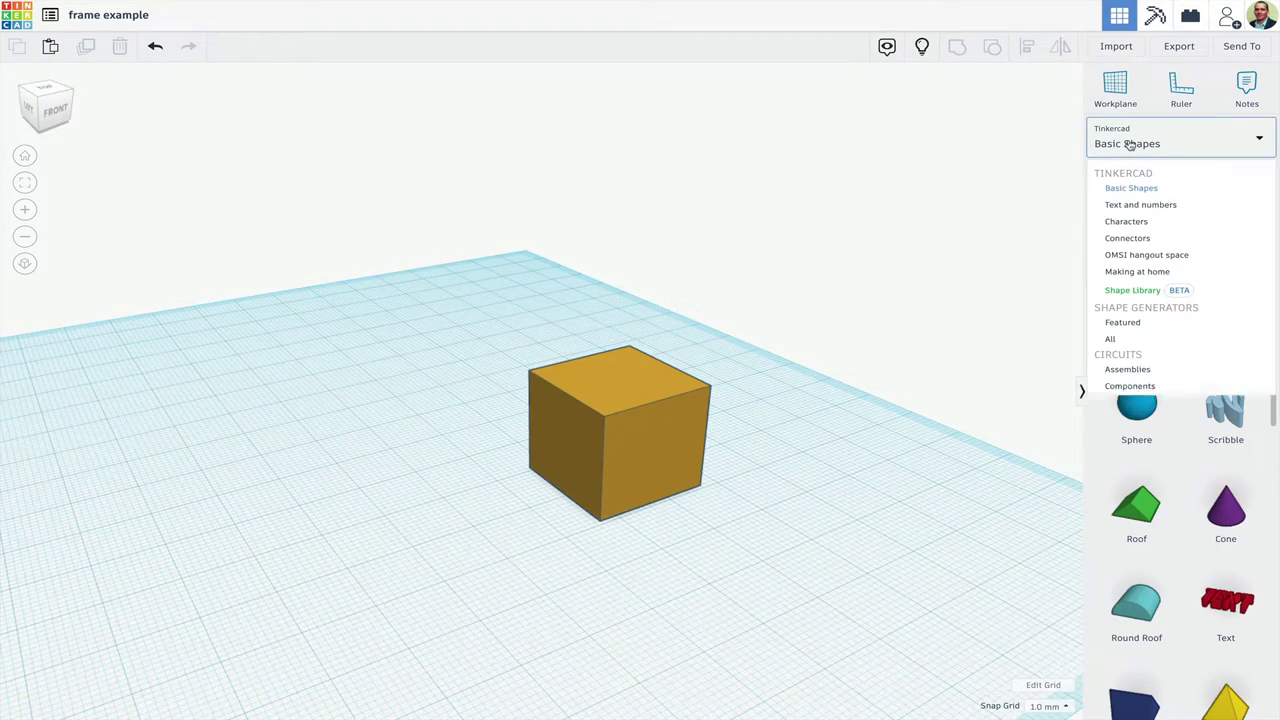
pyautogui.click(1168, 327)
pyautogui.click(1168, 324)
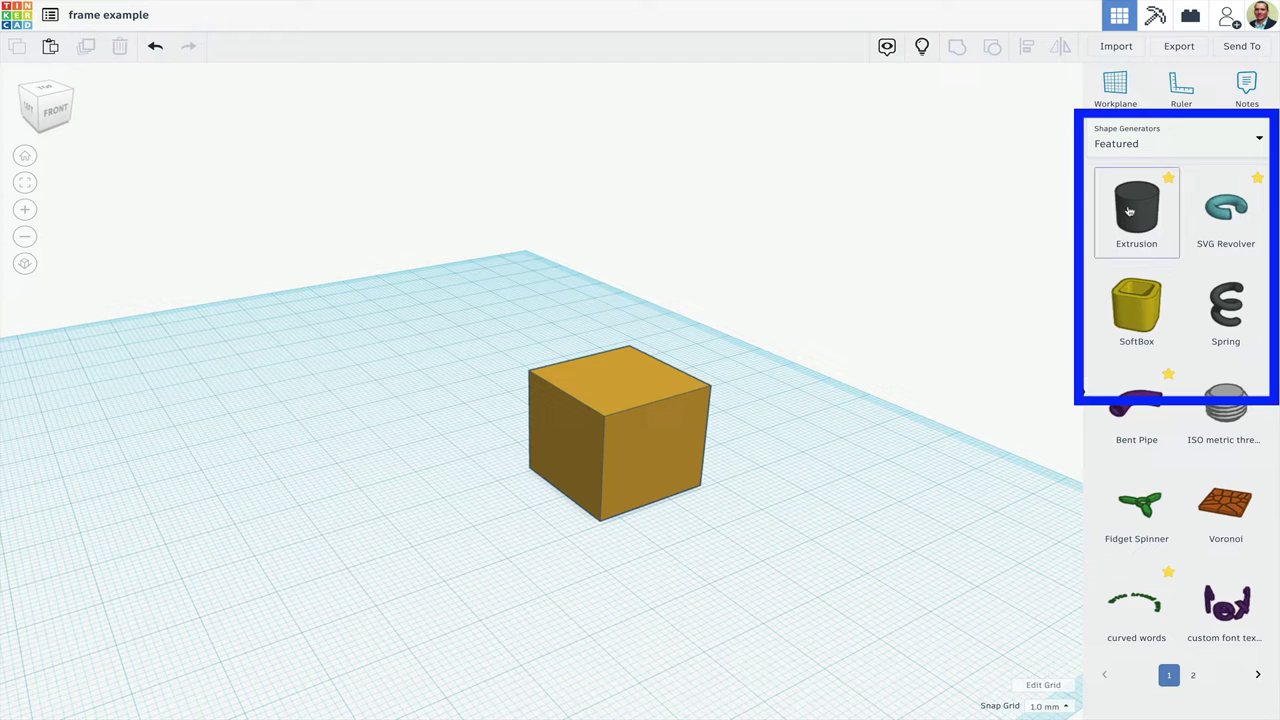
pyautogui.moveTo(1129, 210); pyautogui.dragTo(687, 529)
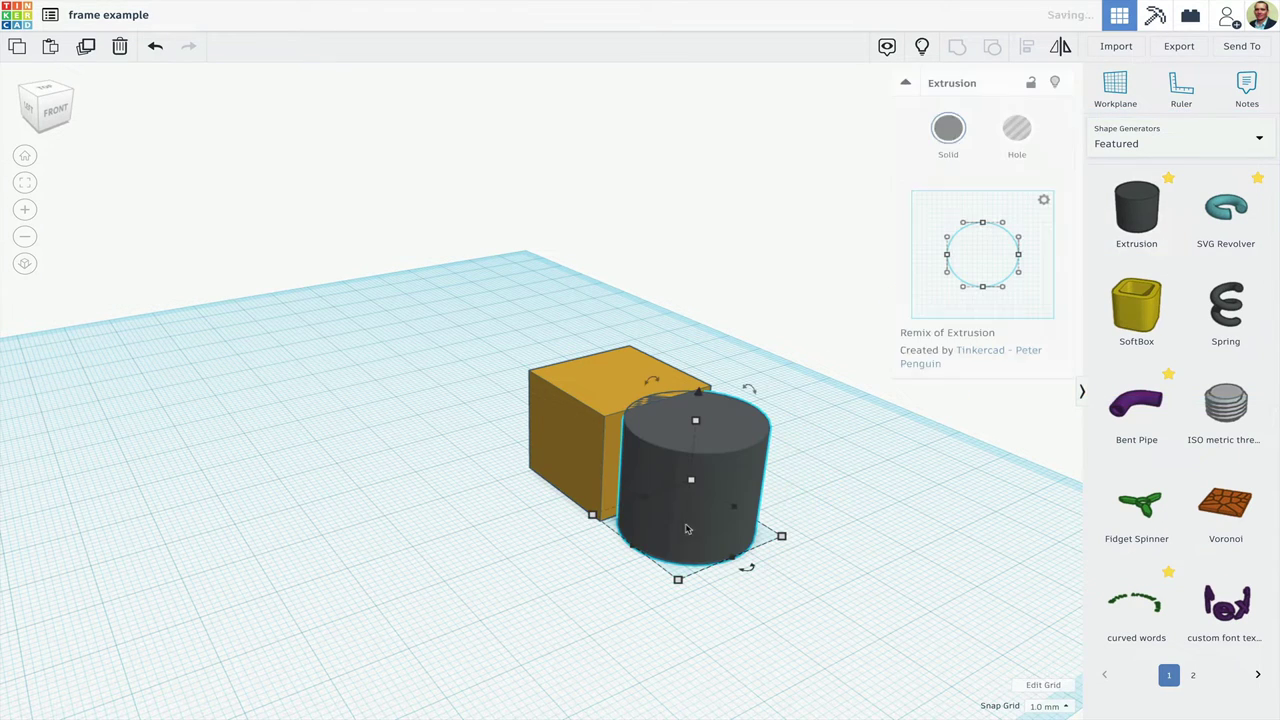
pyautogui.click(1020, 132)
pyautogui.moveTo(843, 394); pyautogui.dragTo(914, 402, button='right')
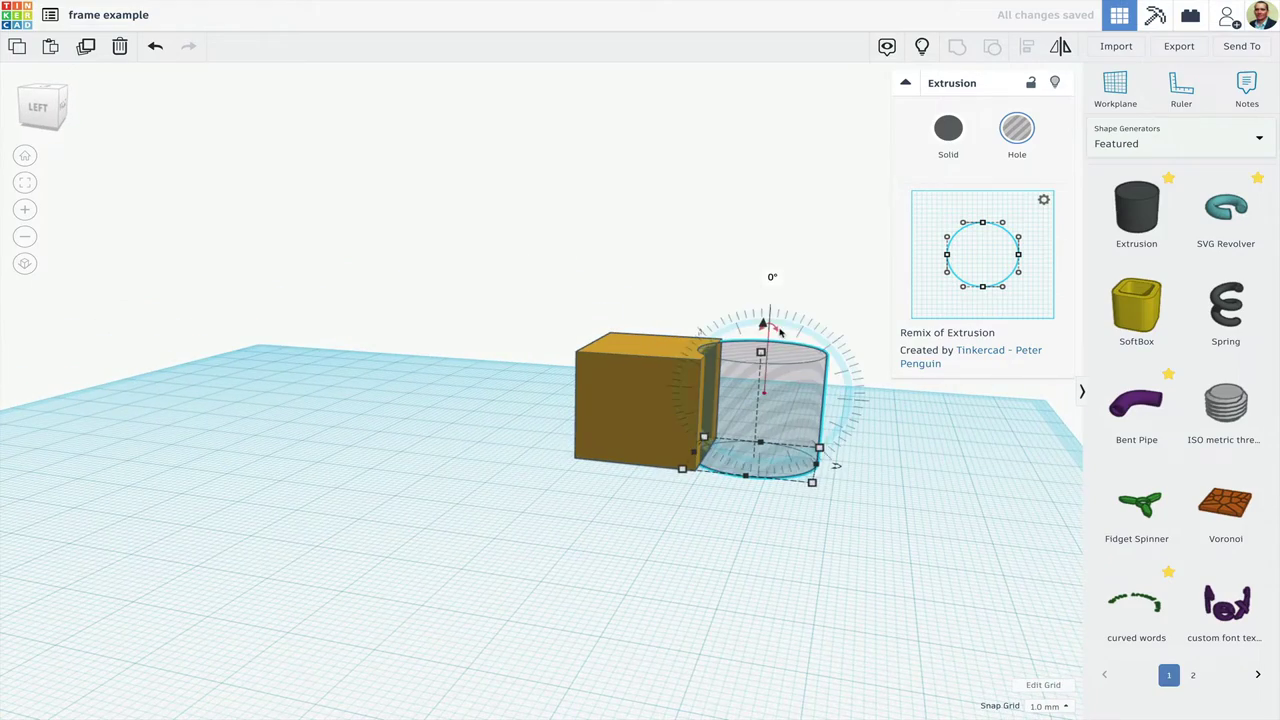
# - Rotate the extrusion hole to lie on its side and shift it across the upper corner of the gold box
pyautogui.moveTo(810, 370); pyautogui.dragTo(822, 402)
pyautogui.moveTo(839, 290); pyautogui.dragTo(545, 355, button='right')
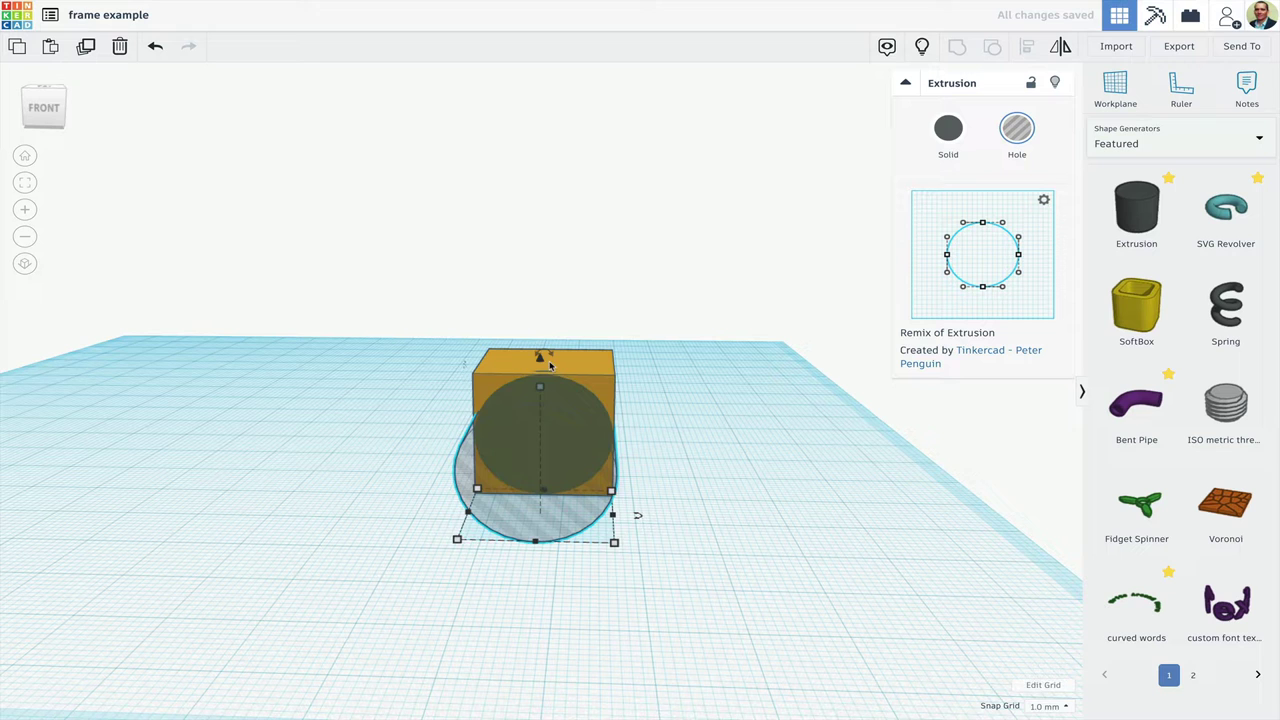
pyautogui.moveTo(557, 420); pyautogui.dragTo(523, 405)
pyautogui.press('f')
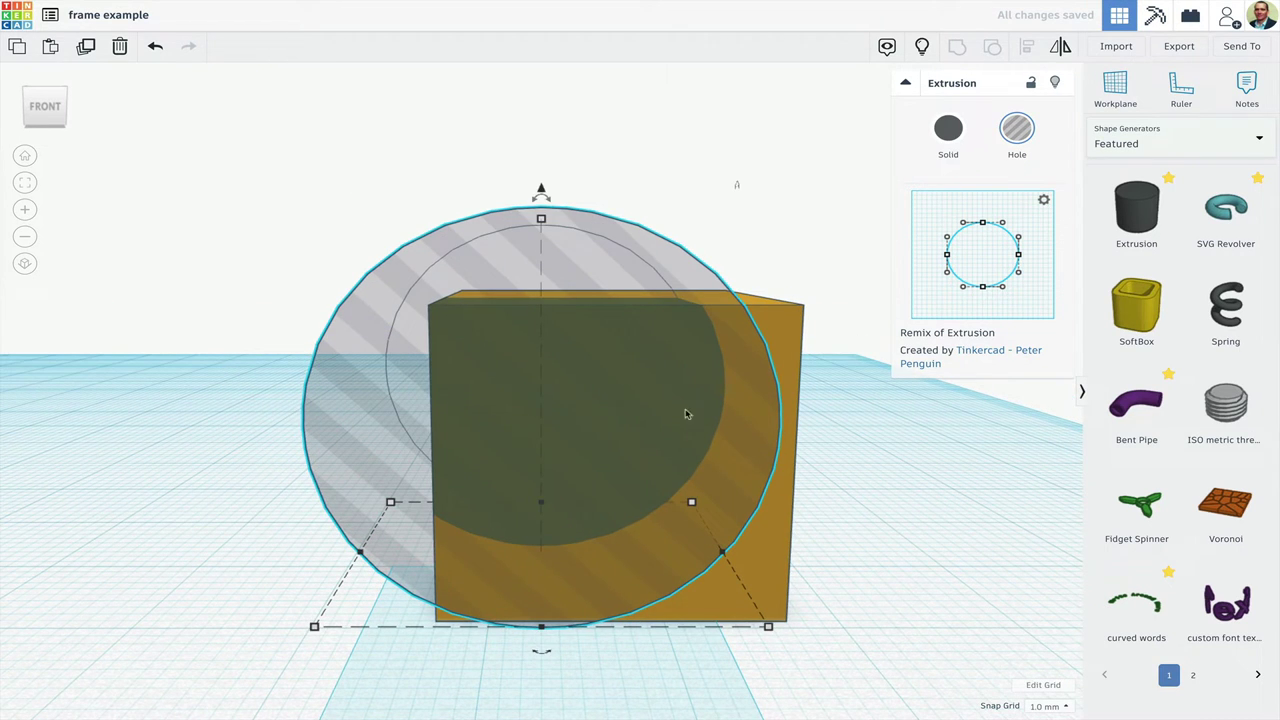
# - Reshape the extrusion hole's profile into a wavy moulding contour and extend it through the full depth of the gold box
pyautogui.moveTo(947, 255); pyautogui.dragTo(1039, 248)
pyautogui.moveTo(860, 340); pyautogui.dragTo(765, 468, button='right')
pyautogui.scroll(-5, 720, 450)
pyautogui.moveTo(543, 394); pyautogui.dragTo(521, 308)
pyautogui.moveTo(700, 368); pyautogui.dragTo(724, 288, button='right')
# - Add a Box hole from Basic Shapes, raise it off the workplane and position it over the gold box's upper corner
pyautogui.click(1142, 146)
pyautogui.click(1157, 194)
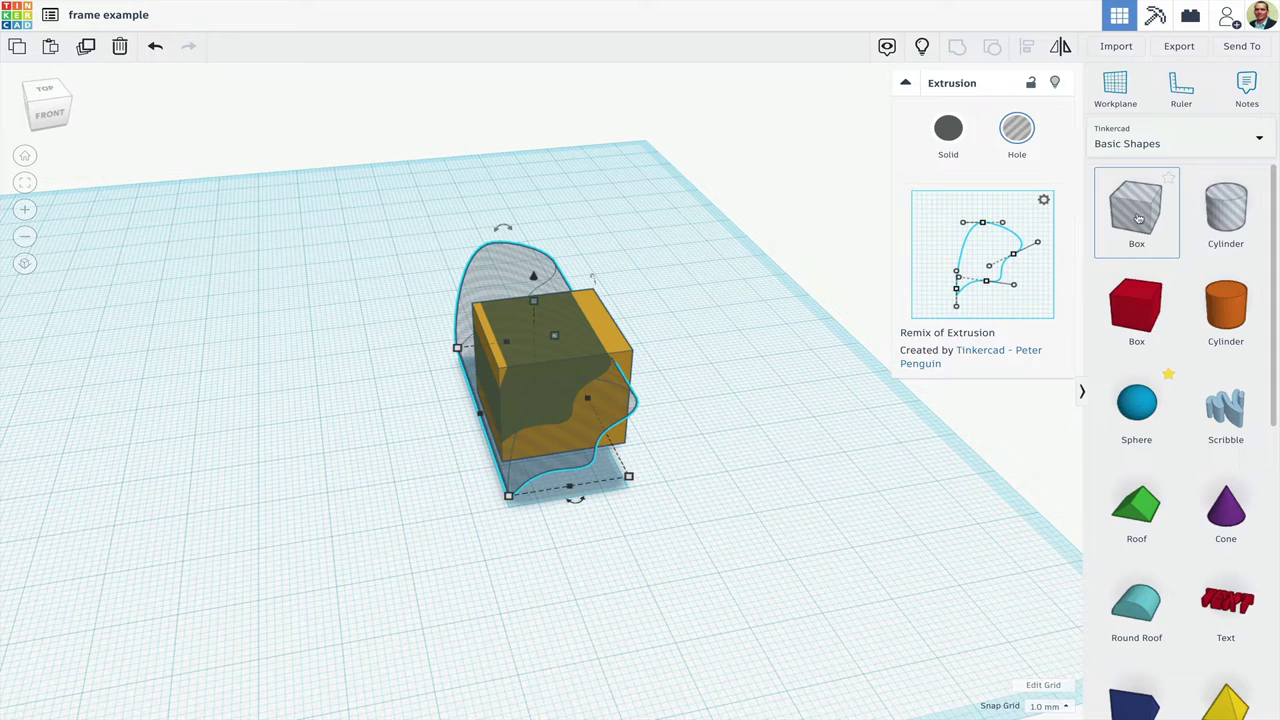
pyautogui.moveTo(1143, 216); pyautogui.dragTo(482, 470)
pyautogui.moveTo(473, 352); pyautogui.dragTo(484, 268)
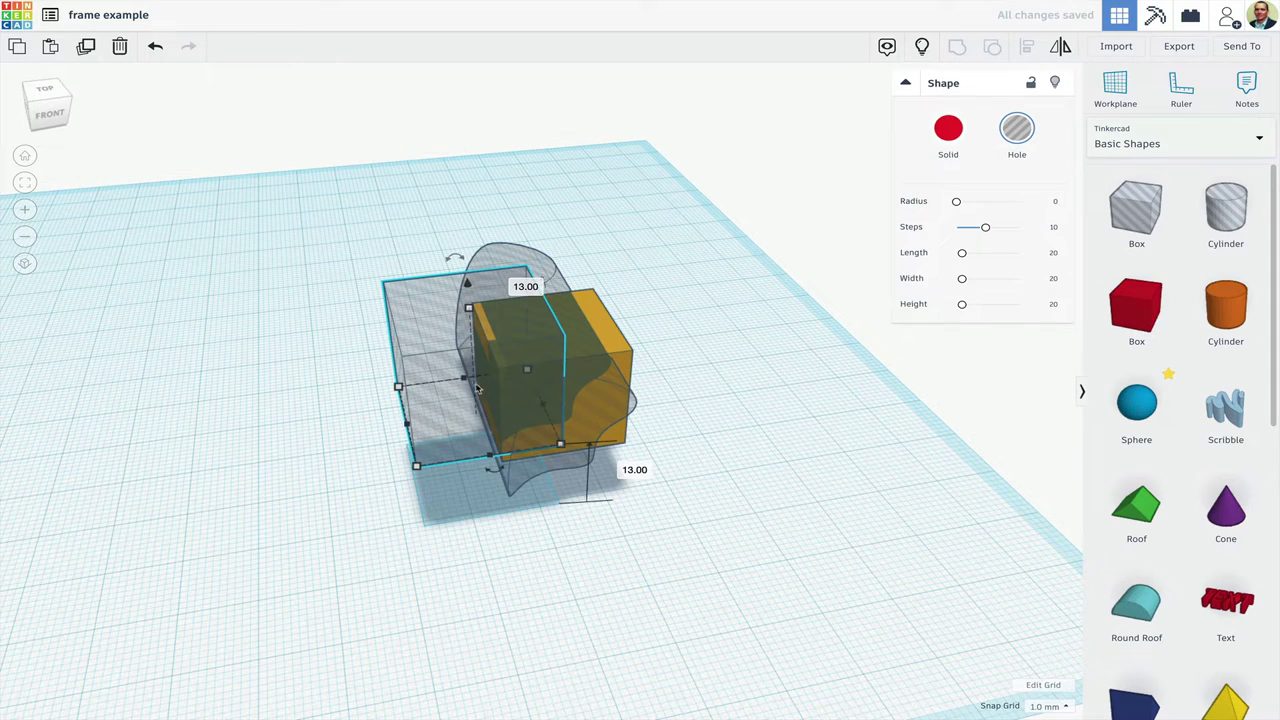
pyautogui.moveTo(461, 380); pyautogui.dragTo(431, 280)
pyautogui.moveTo(745, 372); pyautogui.dragTo(717, 271, button='right')
pyautogui.click(717, 271)
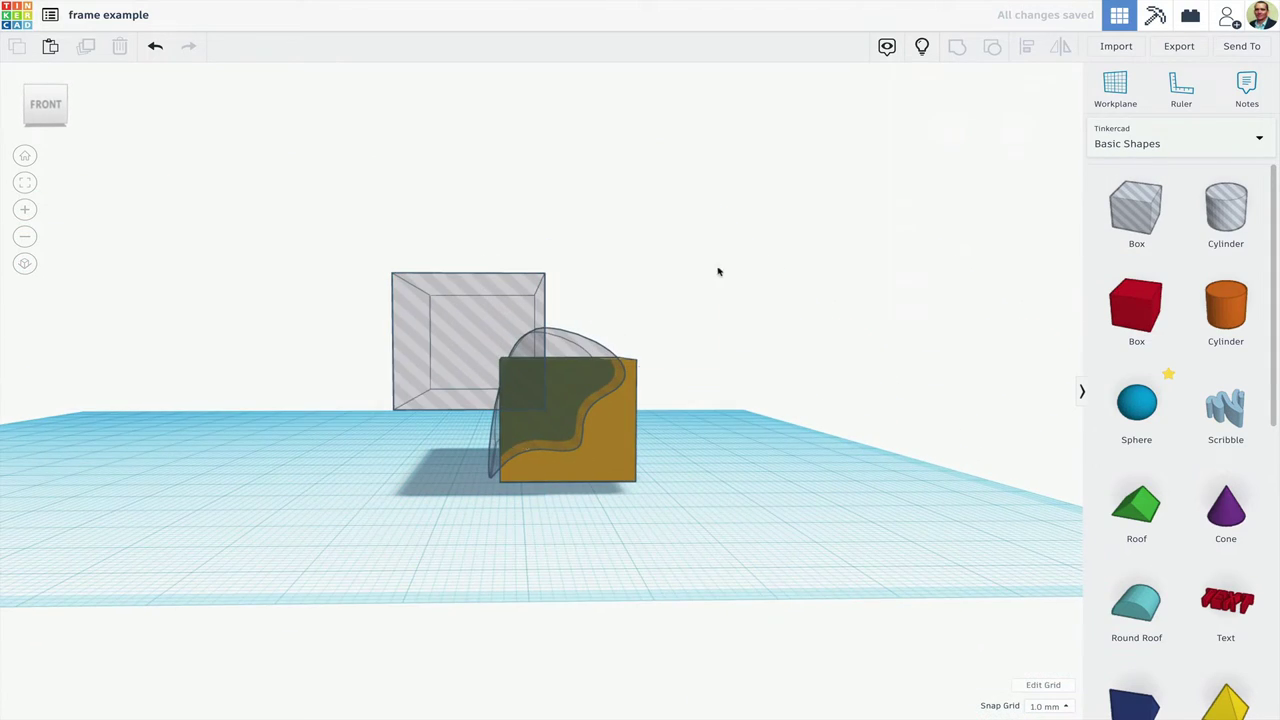
# - Group the gold box with the two hole shapes to cut the moulding profile
pyautogui.moveTo(311, 557); pyautogui.dragTo(312, 556)
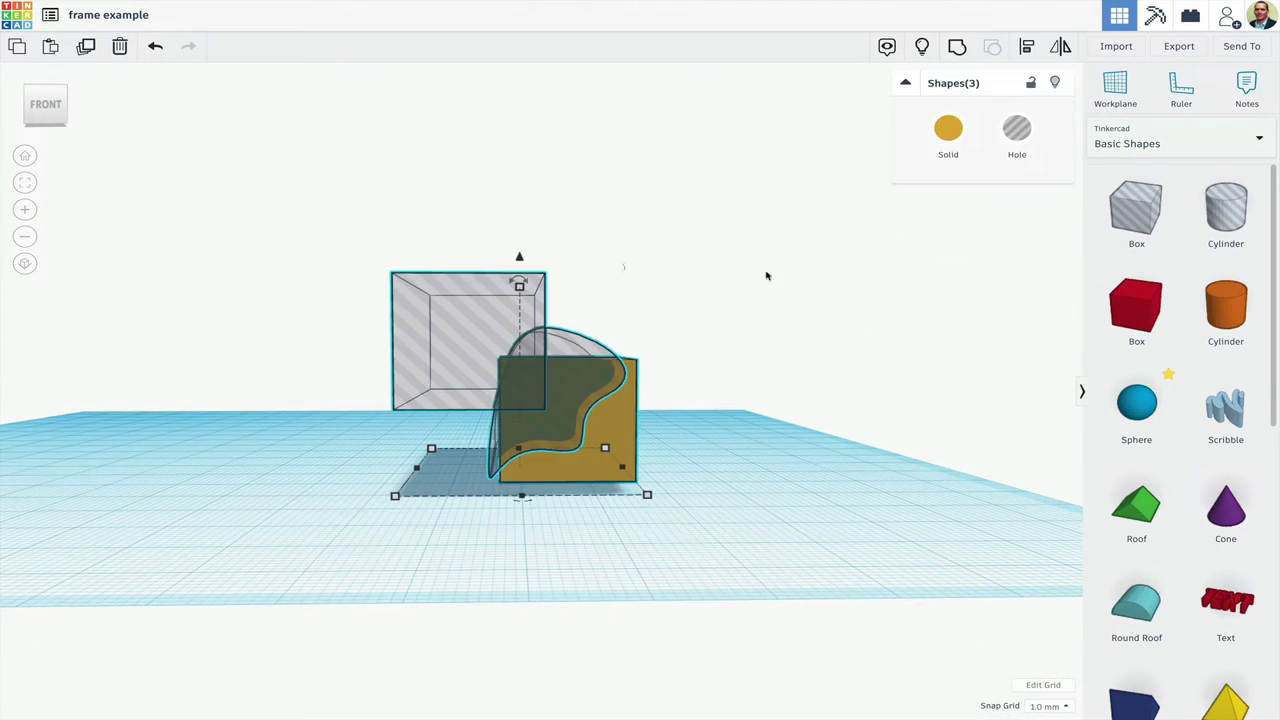
pyautogui.click(958, 48)
pyautogui.moveTo(774, 294); pyautogui.dragTo(443, 299, button='right')
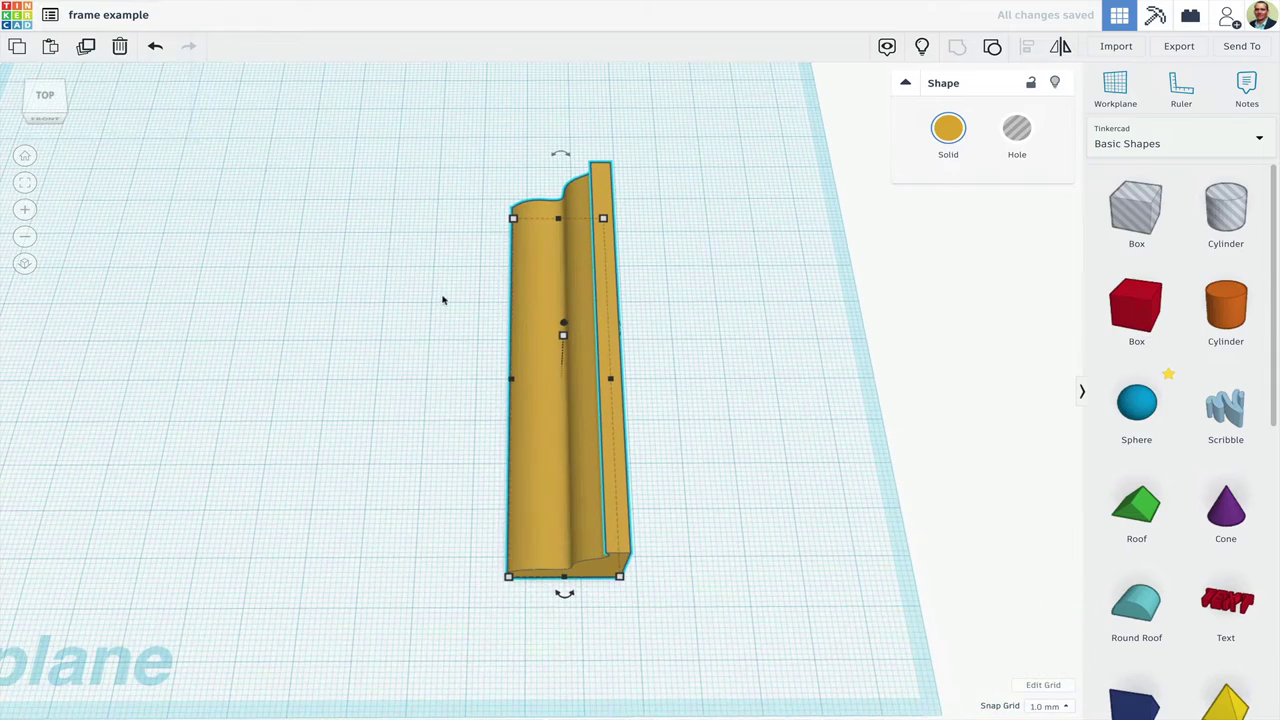
# - Duplicate the gold moulding, rotate the copy 90° and move it to form a mitred corner with the original
pyautogui.click(88, 48)
pyautogui.moveTo(332, 236); pyautogui.dragTo(364, 331, button='right')
pyautogui.moveTo(617, 337); pyautogui.dragTo(551, 311)
pyautogui.moveTo(660, 346); pyautogui.dragTo(457, 200)
# - Group the red box, orange cylinder and green roof into one solid moulding piece
pyautogui.moveTo(648, 168); pyautogui.dragTo(748, 105, button='right')
pyautogui.moveTo(923, 280); pyautogui.dragTo(650, 524)
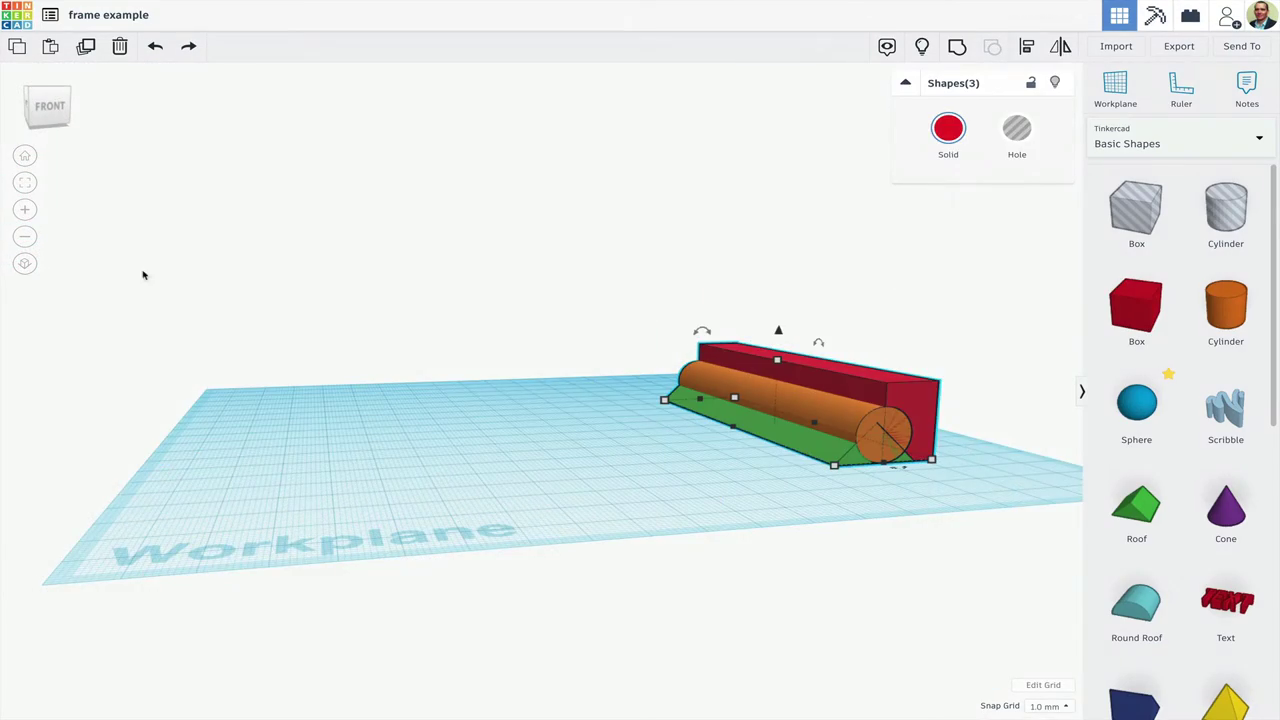
pyautogui.click(24, 184)
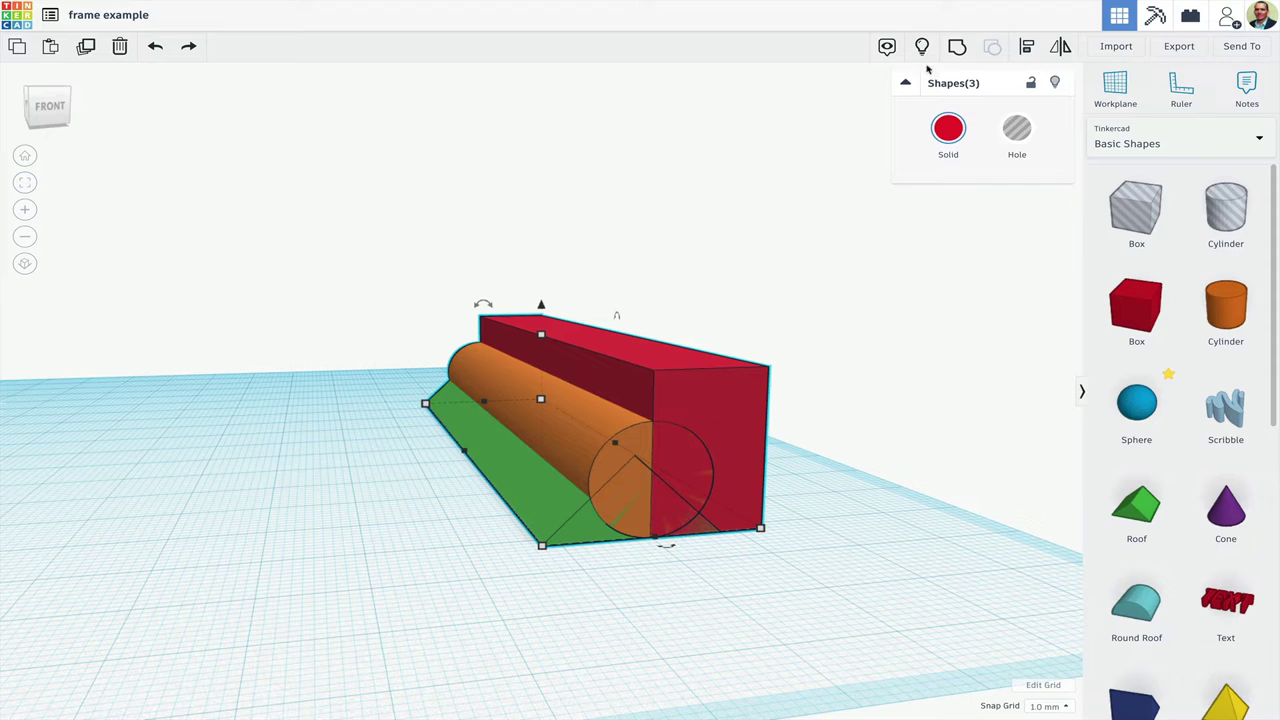
pyautogui.click(957, 48)
pyautogui.moveTo(783, 163); pyautogui.dragTo(740, 277, button='right')
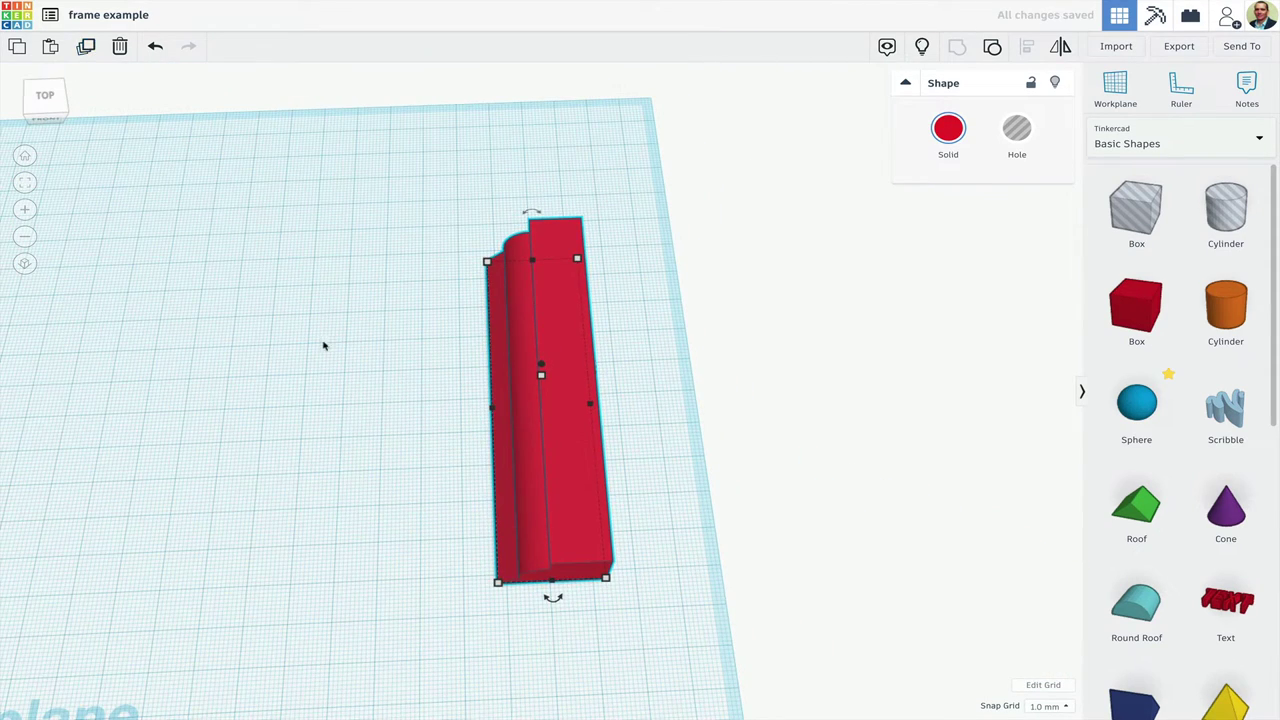
# - Rotate a copy of the red moulding 90° and move it to meet the original's end as an L-shaped corner
pyautogui.moveTo(554, 598); pyautogui.dragTo(523, 298)
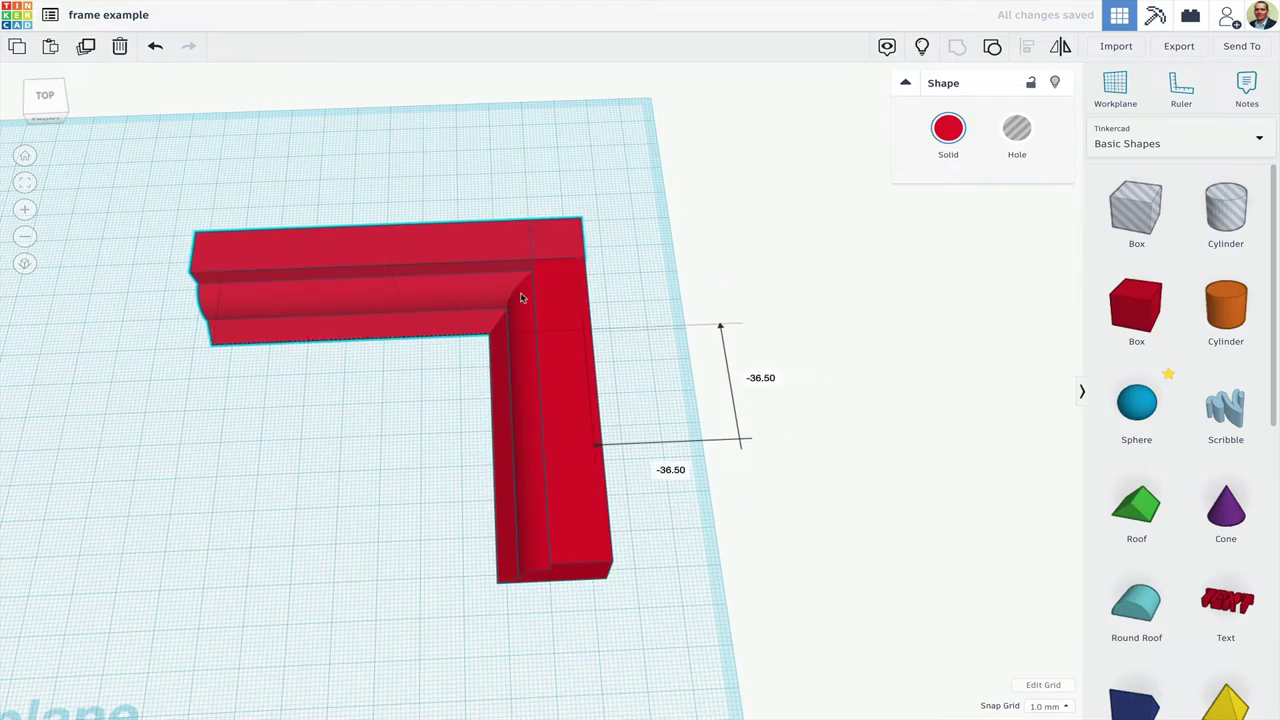
pyautogui.moveTo(523, 298); pyautogui.dragTo(590, 266, button='right')
pyautogui.moveTo(590, 266); pyautogui.dragTo(480, 243, button='right')
pyautogui.scroll(-3, 754, 223)
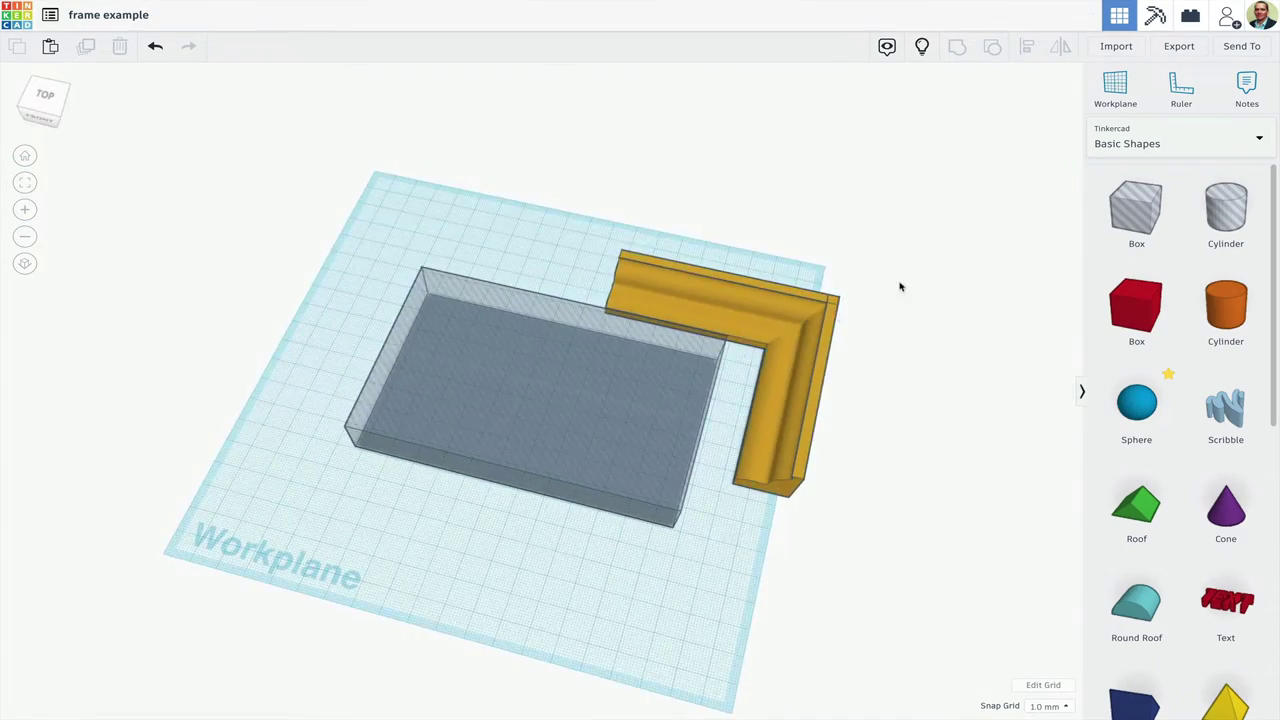
# - Move the gold L-shaped corner so its inner edges sit against the corner of the locked box hole
pyautogui.moveTo(900, 286); pyautogui.dragTo(660, 517, button='right')
pyautogui.moveTo(585, 665); pyautogui.dragTo(586, 663)
pyautogui.moveTo(642, 630); pyautogui.dragTo(622, 581)
pyautogui.moveTo(622, 581); pyautogui.dragTo(855, 516, button='right')
# - Stretch both gold moulding pieces past the far ends of the locked box hole
pyautogui.click(742, 453)
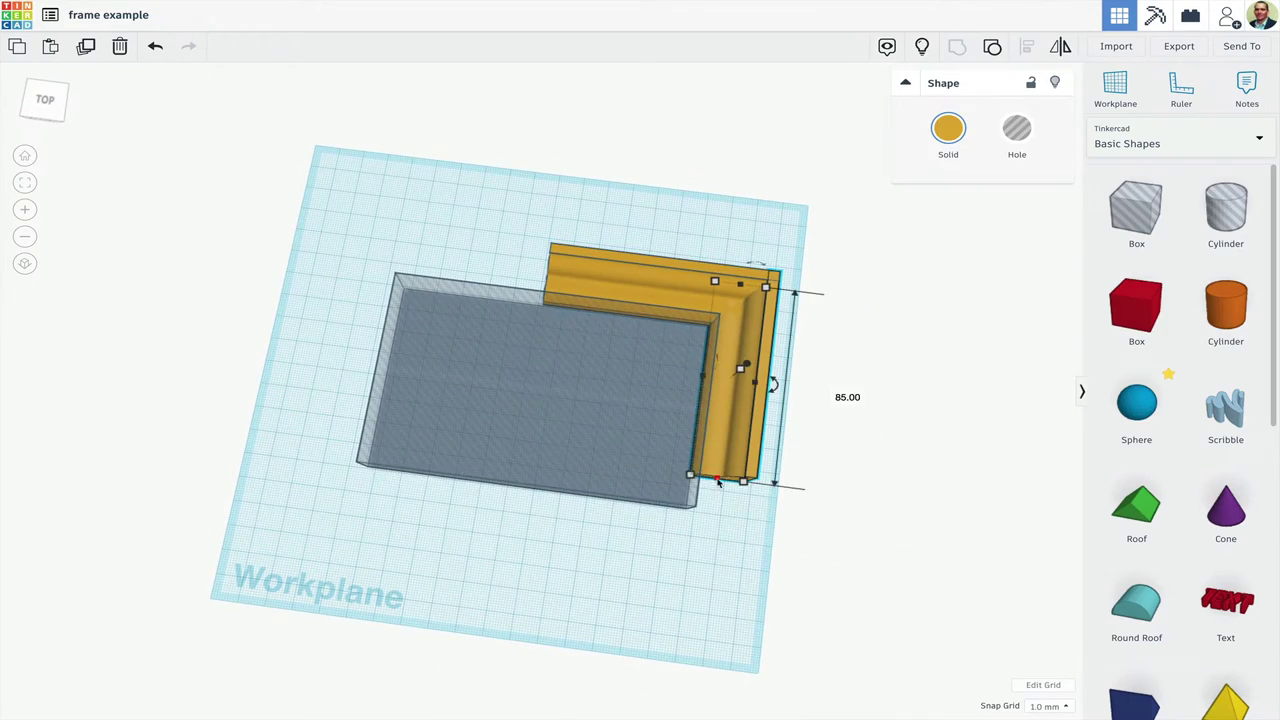
pyautogui.moveTo(717, 482); pyautogui.dragTo(707, 558)
pyautogui.moveTo(539, 291); pyautogui.dragTo(397, 268)
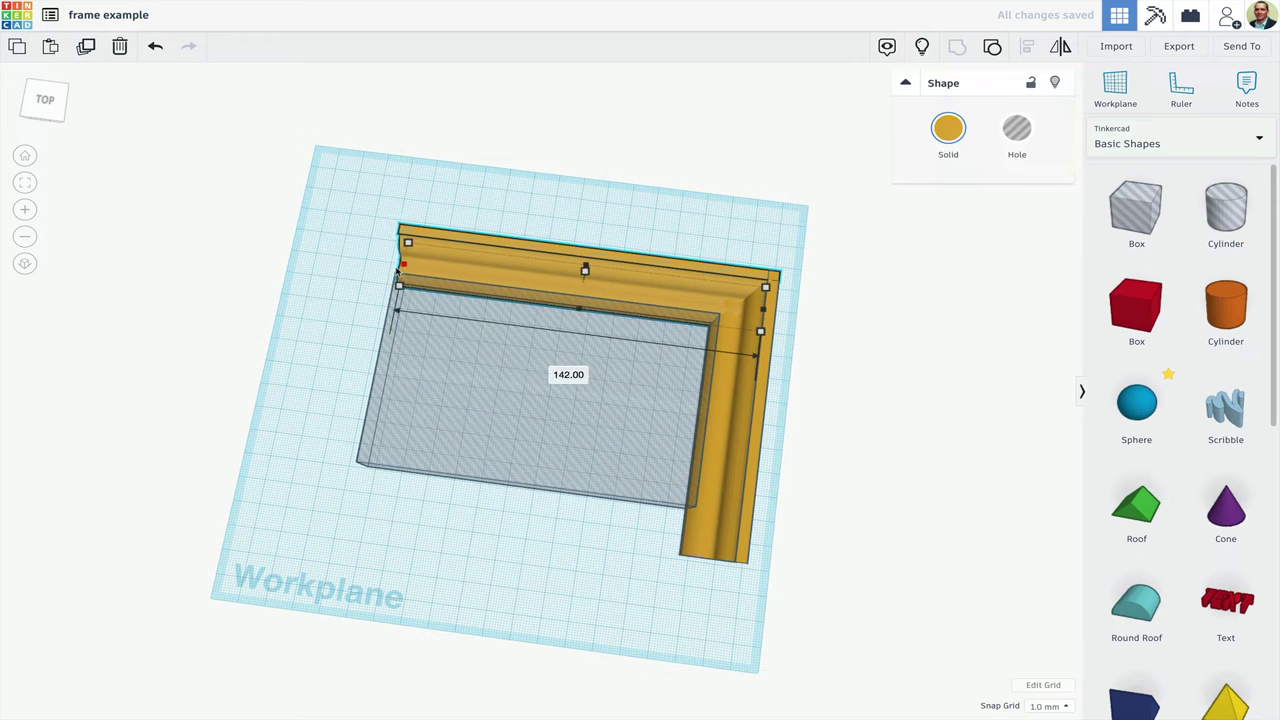
pyautogui.click(714, 196)
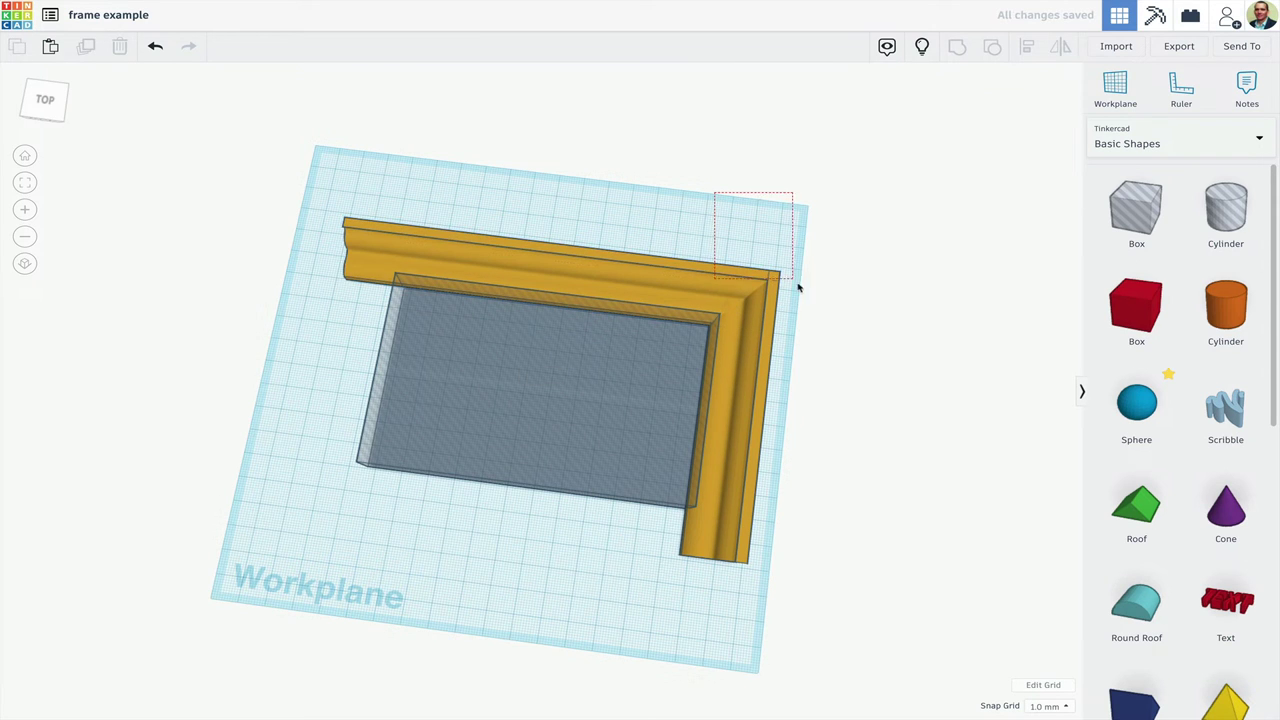
# - Duplicate both gold moulding pieces and rotate the copies 180° to close the rectangular frame
pyautogui.moveTo(830, 305); pyautogui.dragTo(809, 309)
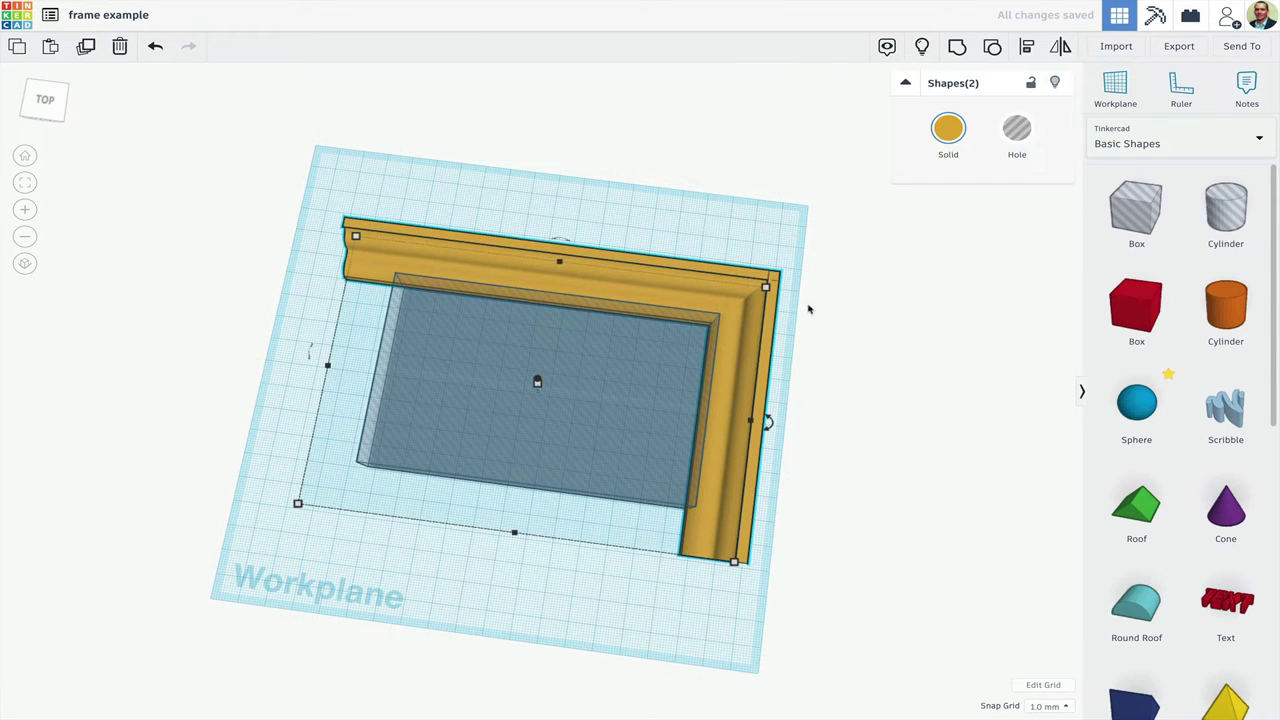
pyautogui.click(87, 47)
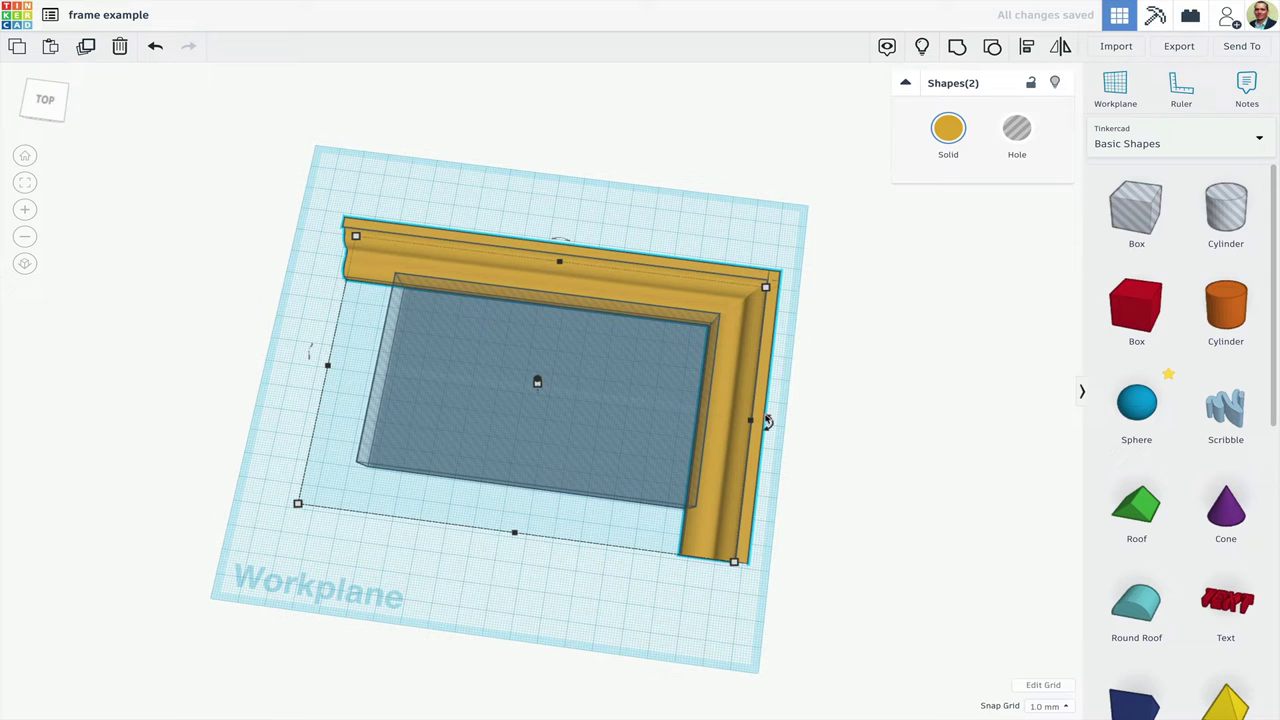
pyautogui.moveTo(767, 421); pyautogui.dragTo(489, 373)
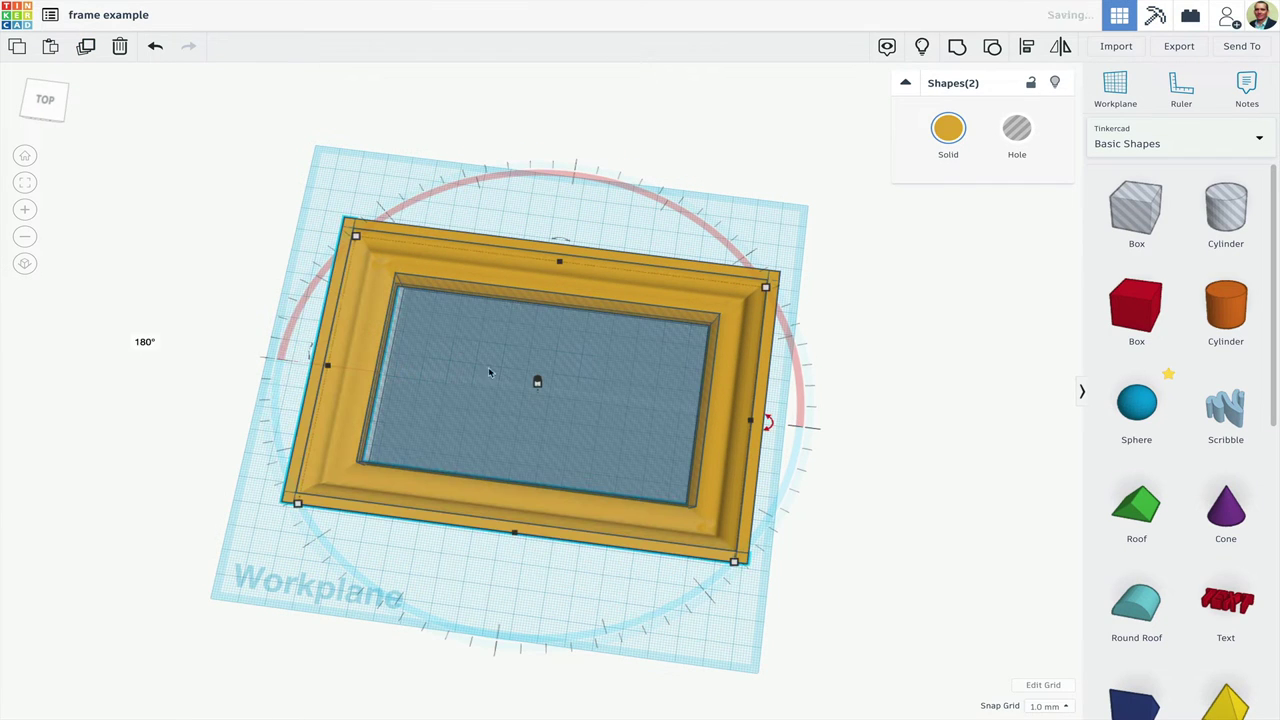
pyautogui.moveTo(863, 434); pyautogui.dragTo(482, 406, button='right')
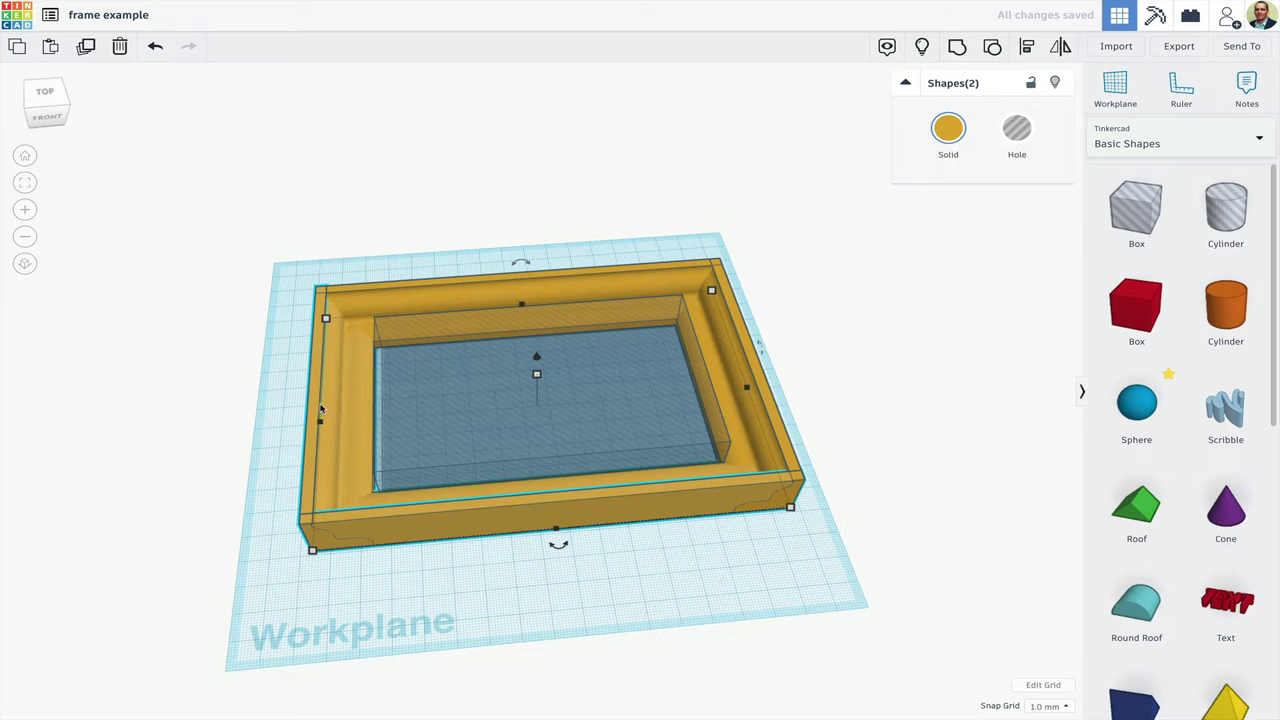
# - Shift the frame's short side inward and shorten the front long side until their ends meet flush at the corner
pyautogui.press('Escape')
pyautogui.scroll(5, 390, 395)
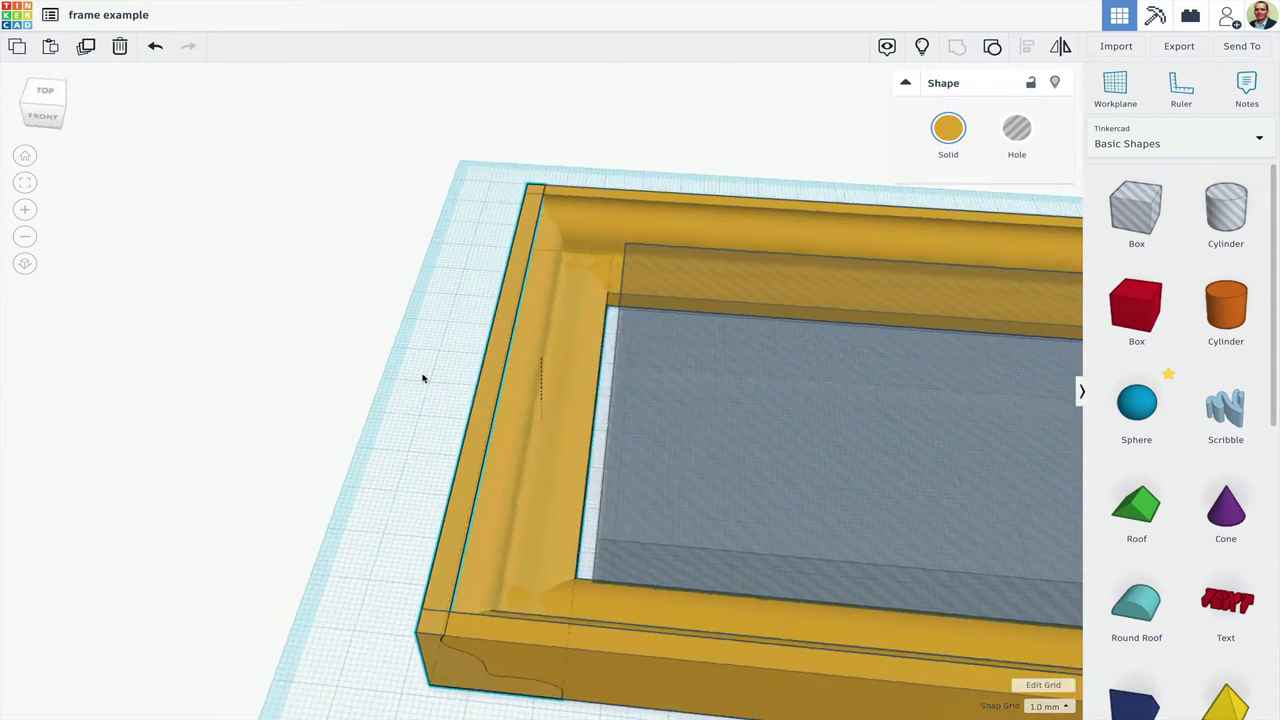
pyautogui.click(409, 414)
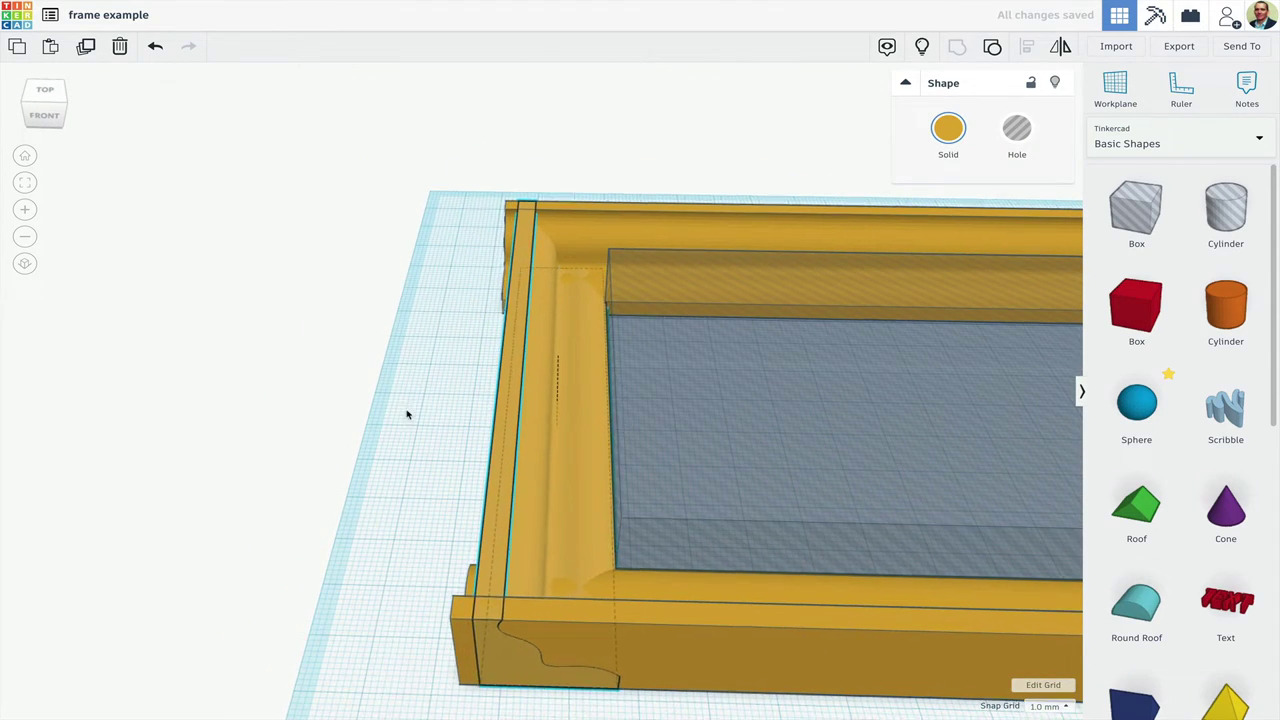
pyautogui.click(468, 632)
pyautogui.moveTo(468, 632); pyautogui.dragTo(480, 630)
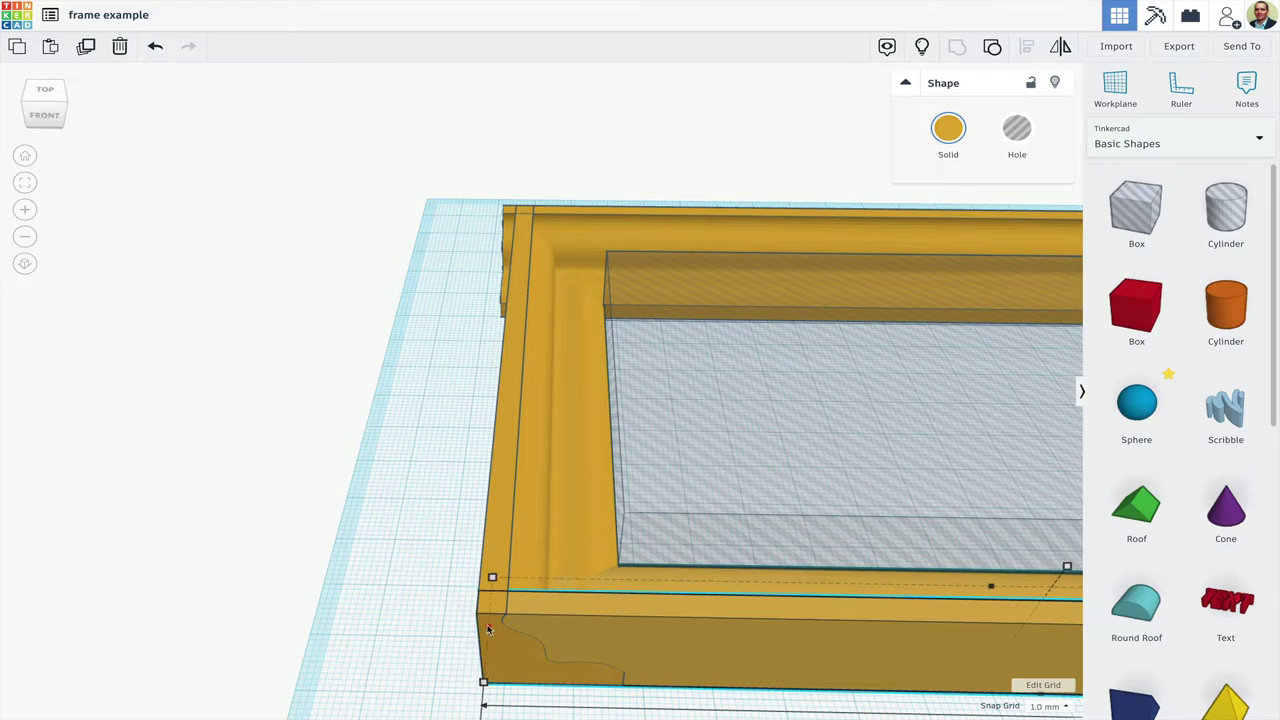
# - Place a blue sphere on the frame's back corner as a marker
pyautogui.moveTo(1138, 411); pyautogui.dragTo(540, 304)
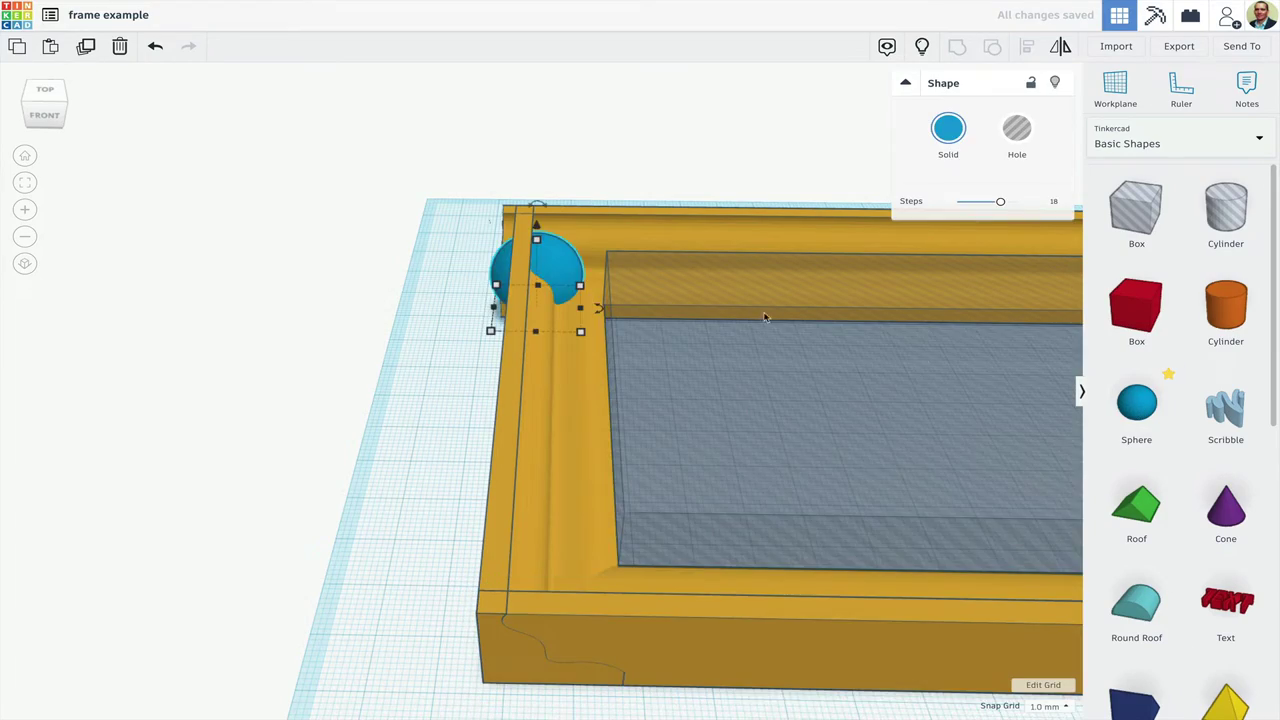
pyautogui.press('f')
pyautogui.moveTo(677, 289); pyautogui.dragTo(699, 428, button='right')
pyautogui.scroll(-5, 699, 428)
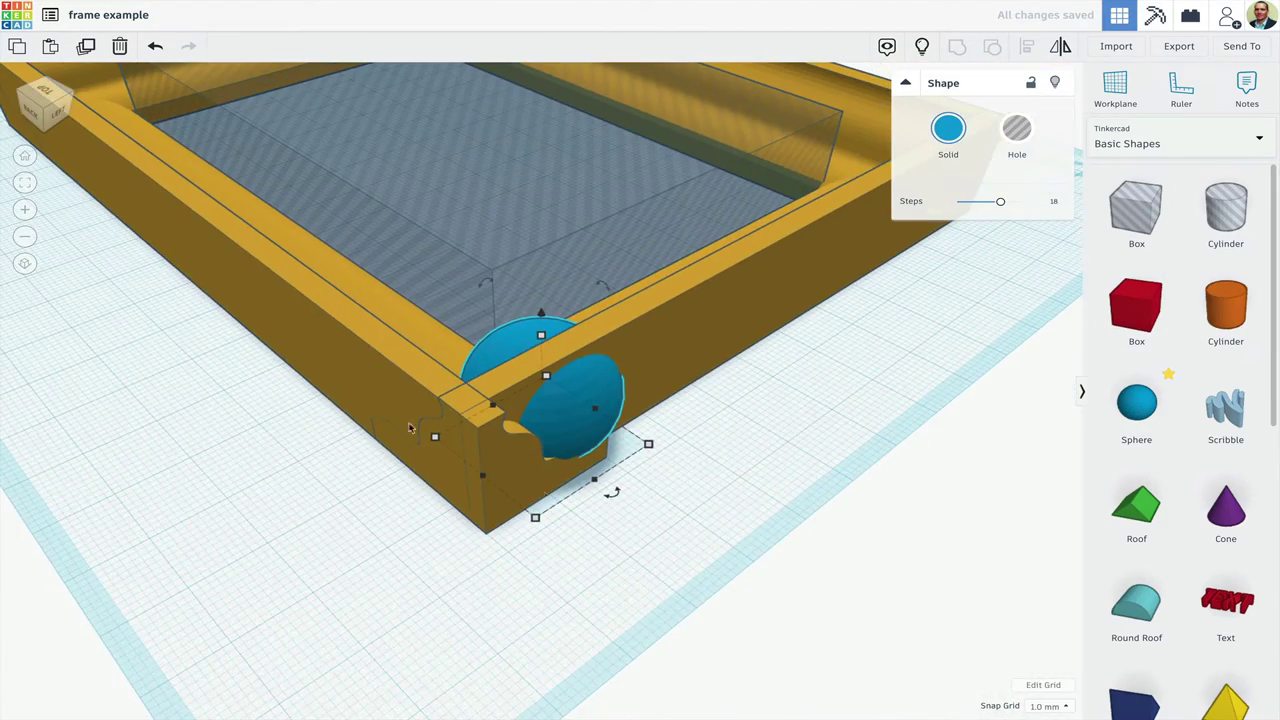
# - At the sphere-marked corner, resize the long side to about 161 mm, nudge it inward and trim the short side to about 117 mm
pyautogui.click(511, 501)
pyautogui.moveTo(551, 497); pyautogui.dragTo(546, 488)
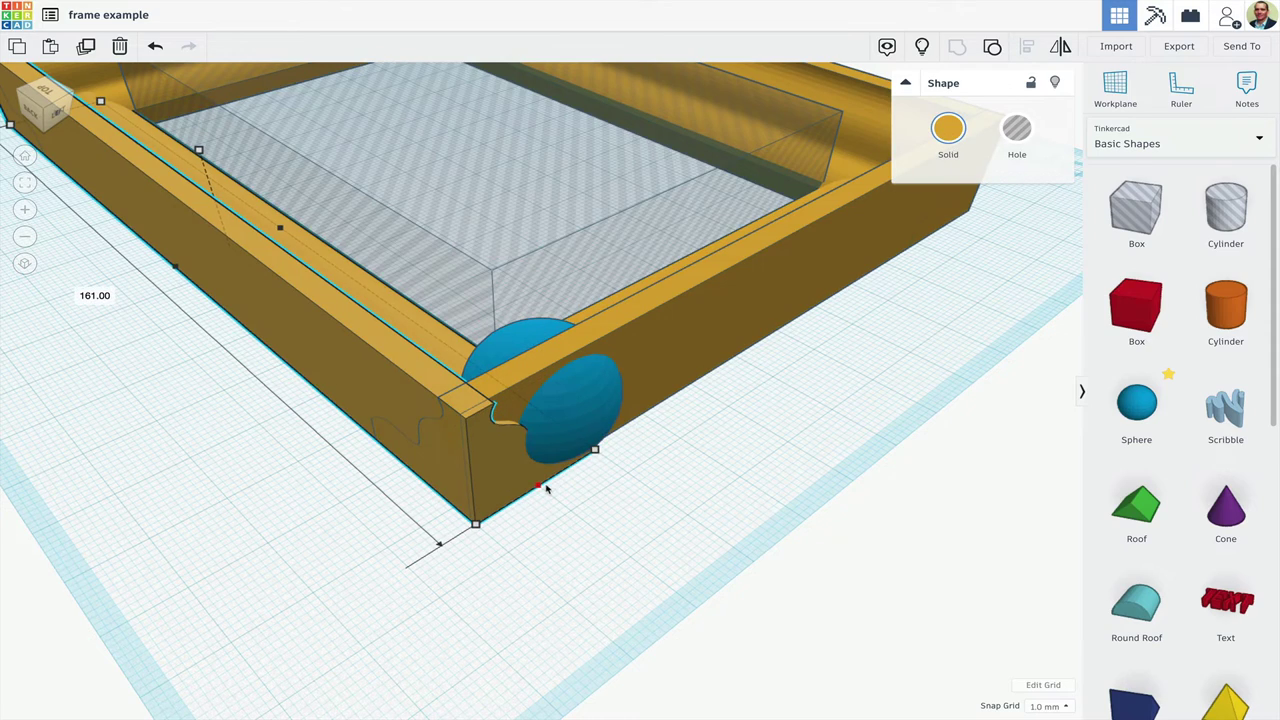
pyautogui.moveTo(757, 466); pyautogui.dragTo(751, 543, button='right')
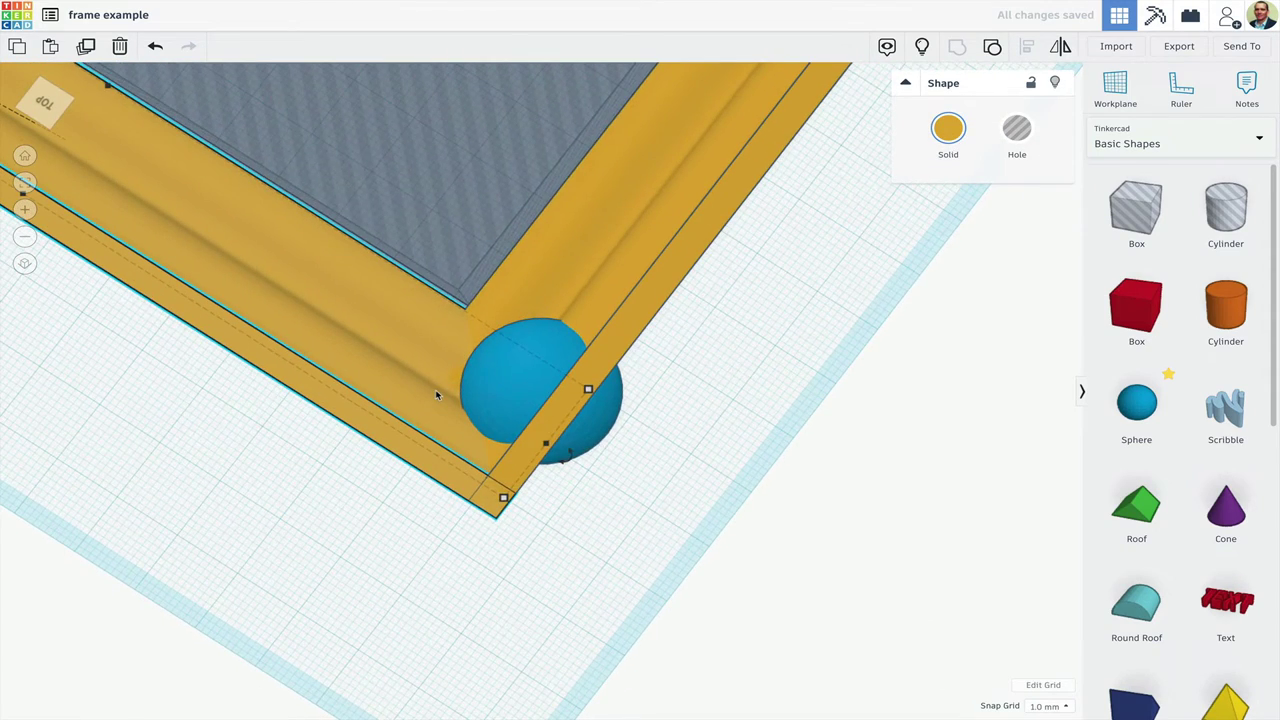
pyautogui.press('Up')
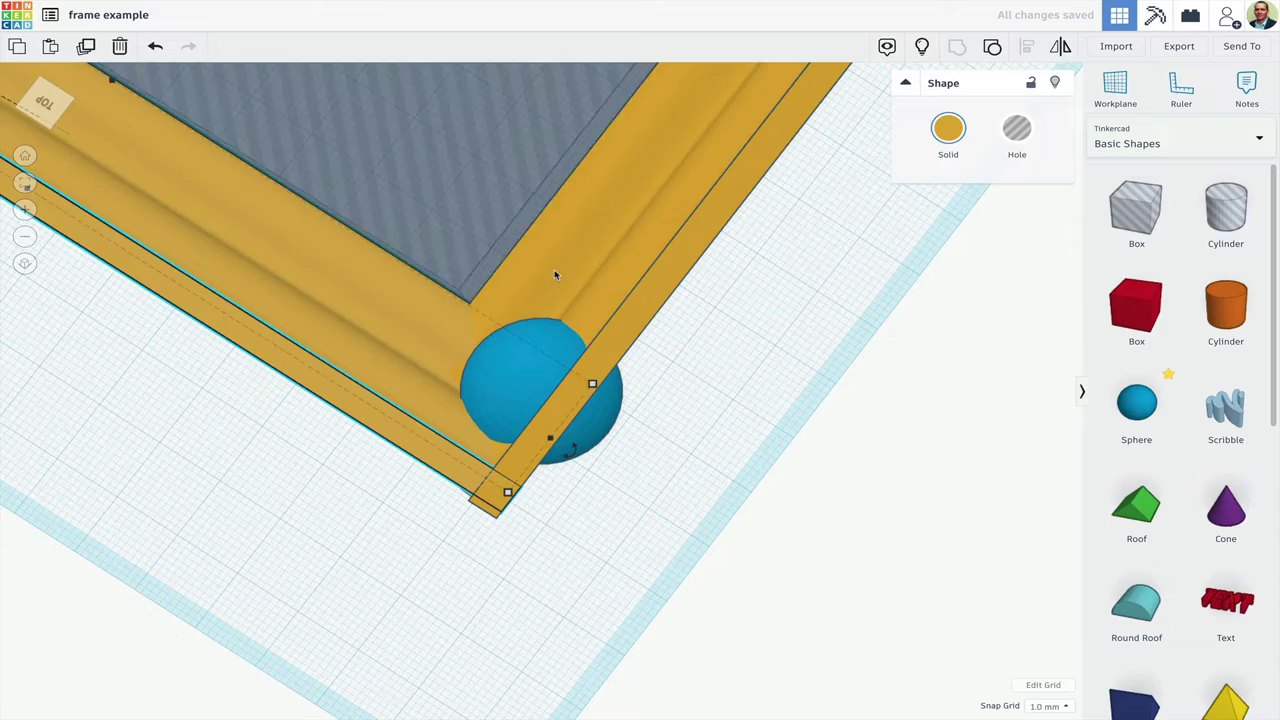
pyautogui.scroll(-5, 530, 400)
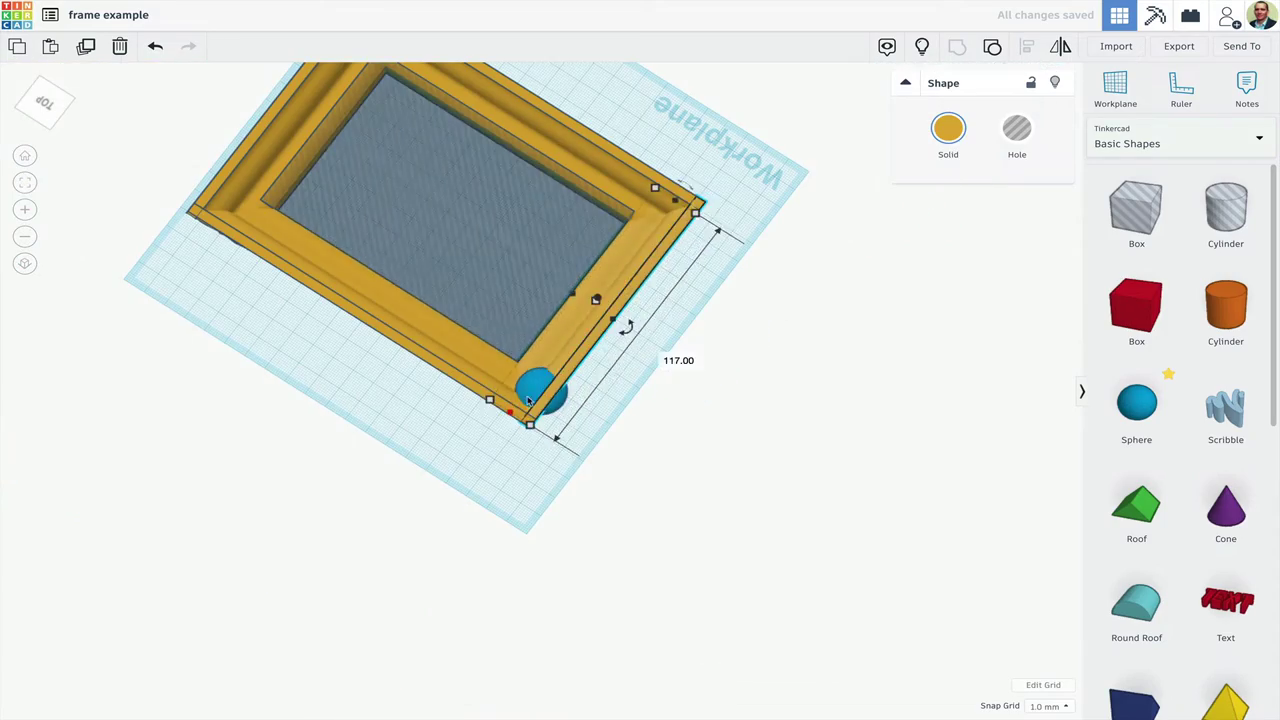
# - Move the sphere marker to the next frame corner and nudge the short side outward to line up the joint there
pyautogui.moveTo(528, 400); pyautogui.dragTo(683, 217)
pyautogui.press('f')
pyautogui.moveTo(640, 217); pyautogui.dragTo(382, 279, button='right')
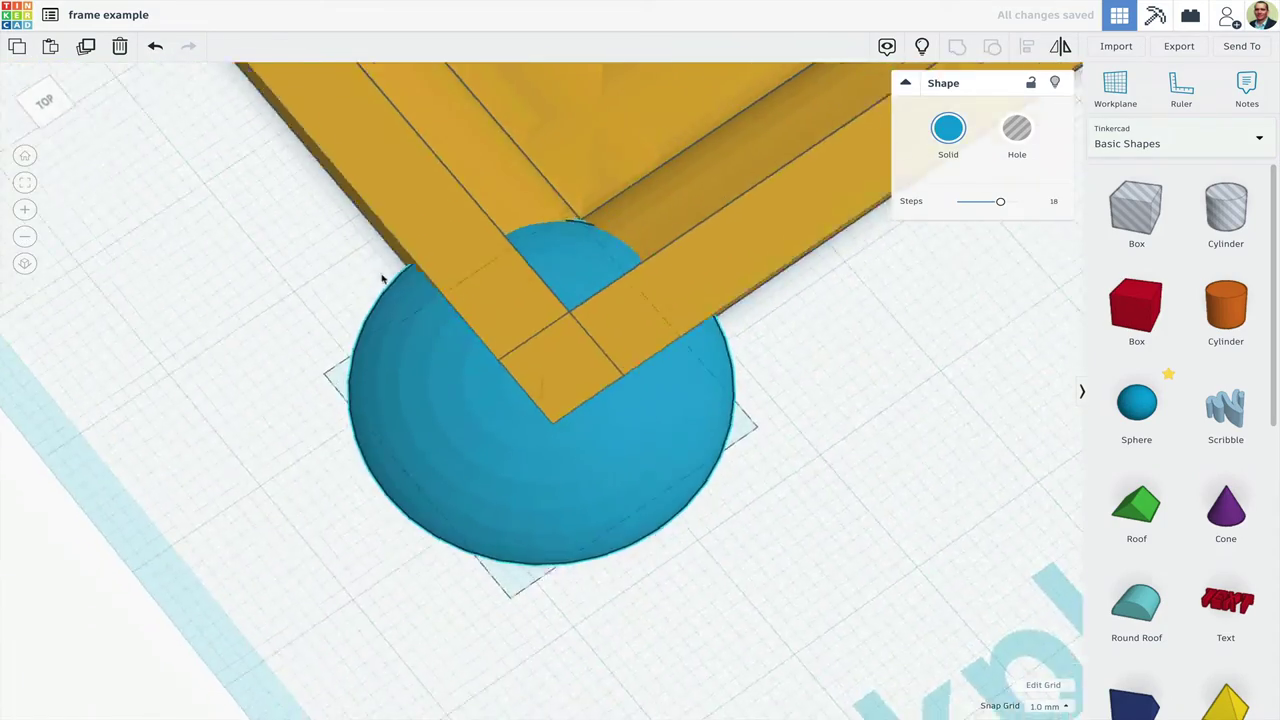
pyautogui.scroll(-5, 385, 278)
pyautogui.moveTo(640, 290); pyautogui.dragTo(688, 342, button='right')
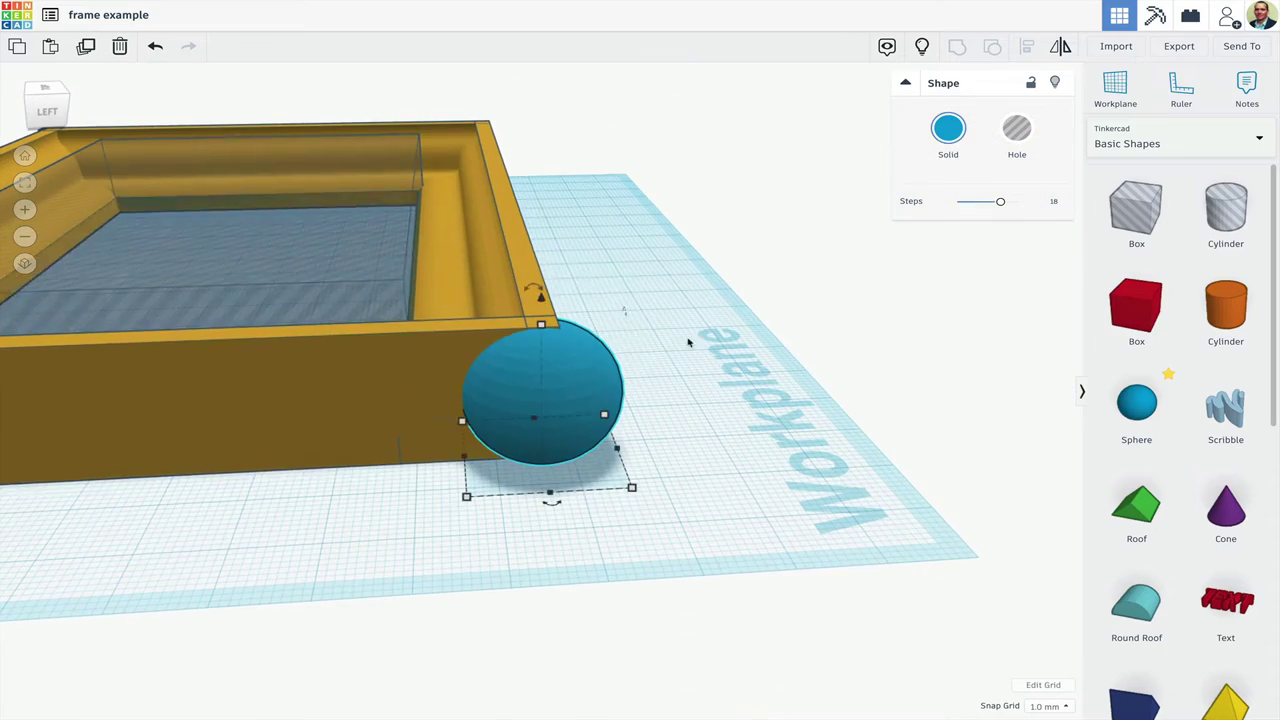
pyautogui.click(490, 250)
pyautogui.press('Right')
pyautogui.click(330, 402)
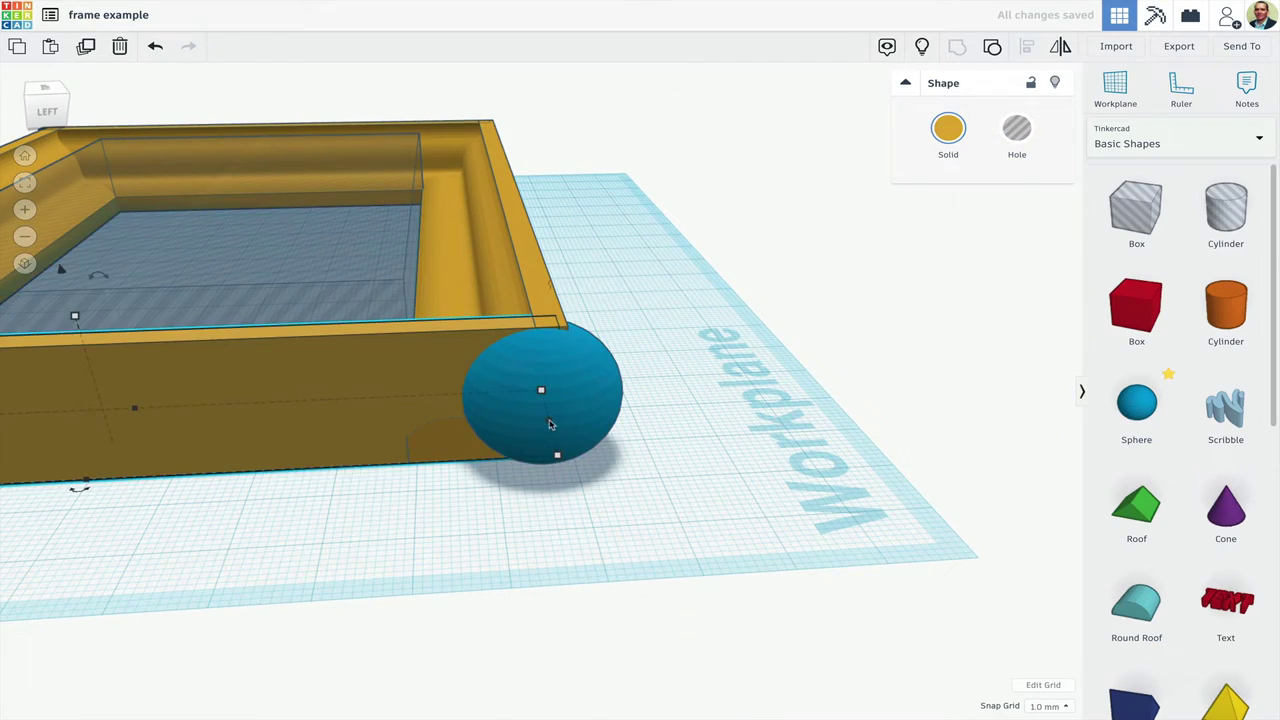
# - Move the sphere marker along to the following corners and check how the frame sides meet
pyautogui.moveTo(563, 443); pyautogui.dragTo(510, 230)
pyautogui.press('f')
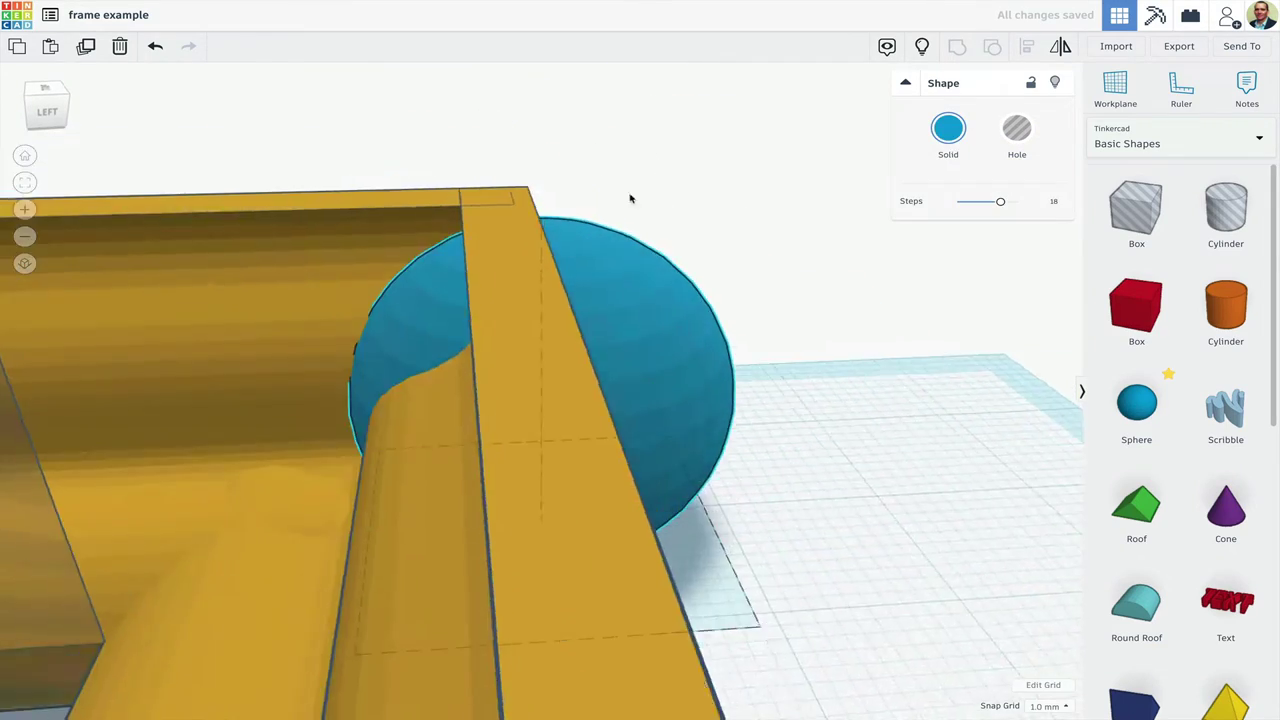
pyautogui.moveTo(631, 198); pyautogui.dragTo(311, 263, button='right')
pyautogui.click(662, 172)
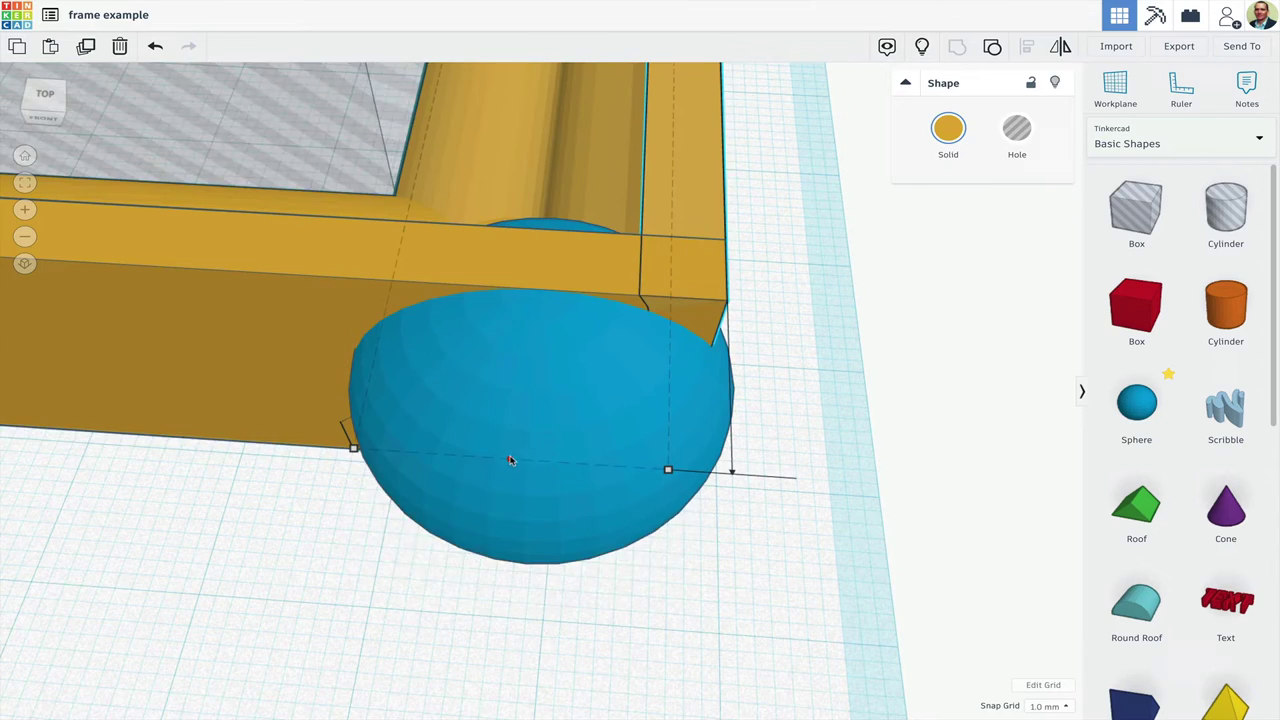
pyautogui.scroll(-8, 510, 452)
pyautogui.moveTo(541, 394); pyautogui.dragTo(663, 421)
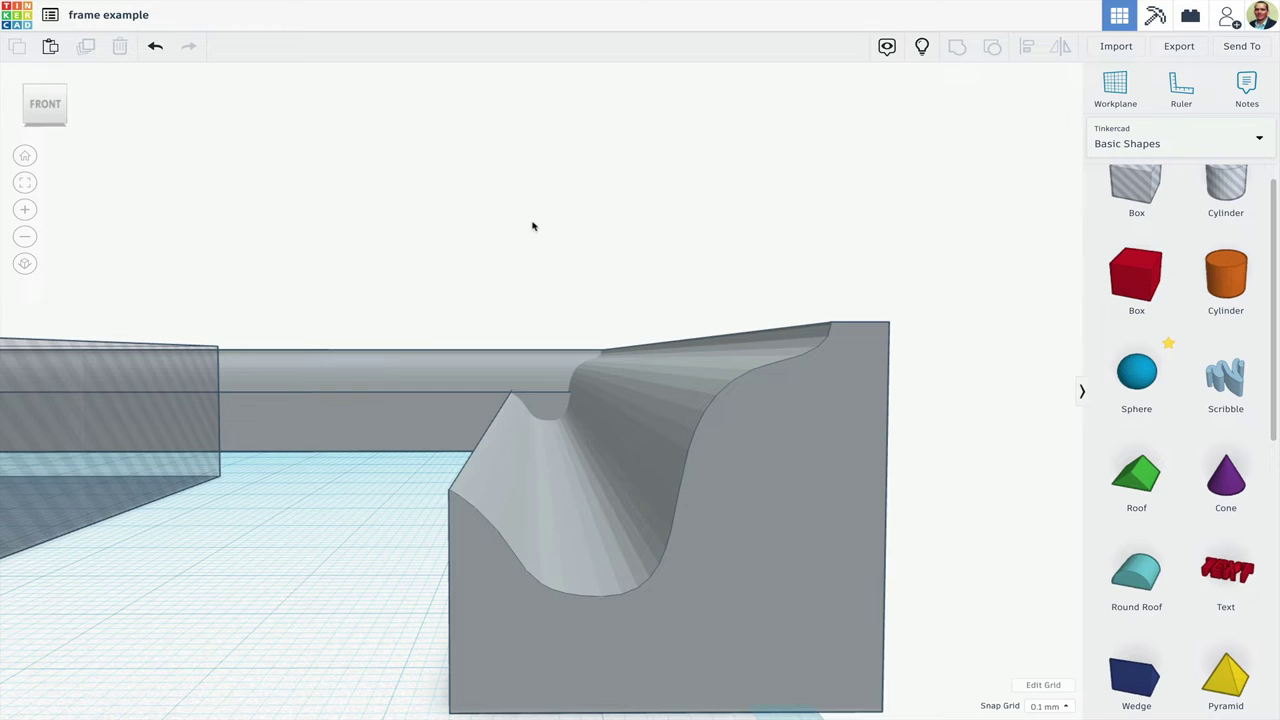
# - Place the blue corner block with its domed rosette over the joint between the two grey mouldings
pyautogui.moveTo(531, 222); pyautogui.dragTo(738, 352, button='right')
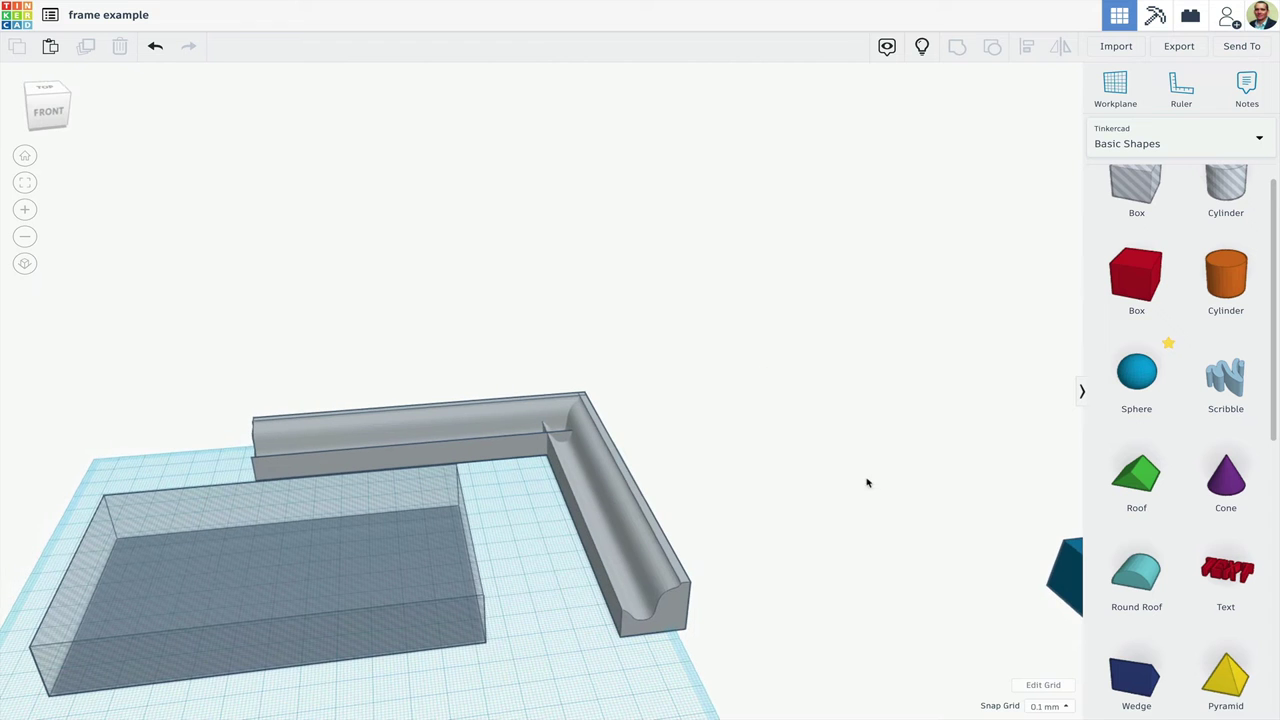
pyautogui.moveTo(1065, 565); pyautogui.dragTo(507, 420)
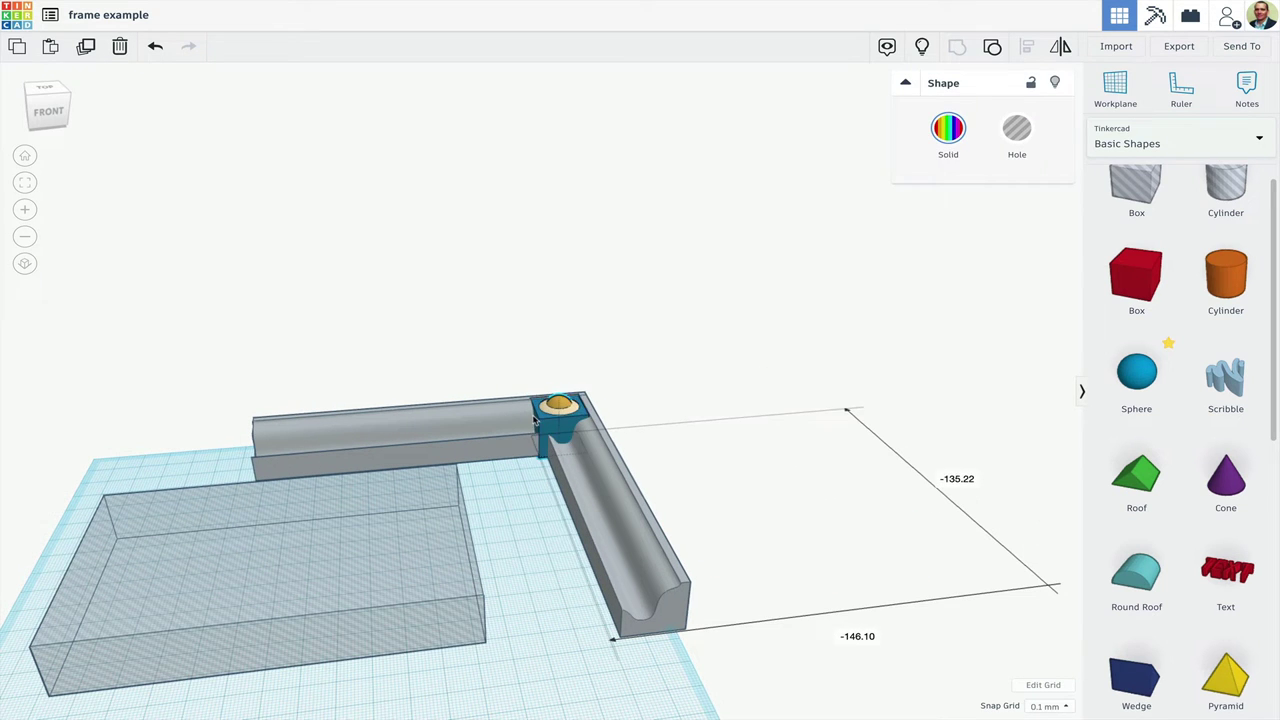
pyautogui.press('f')
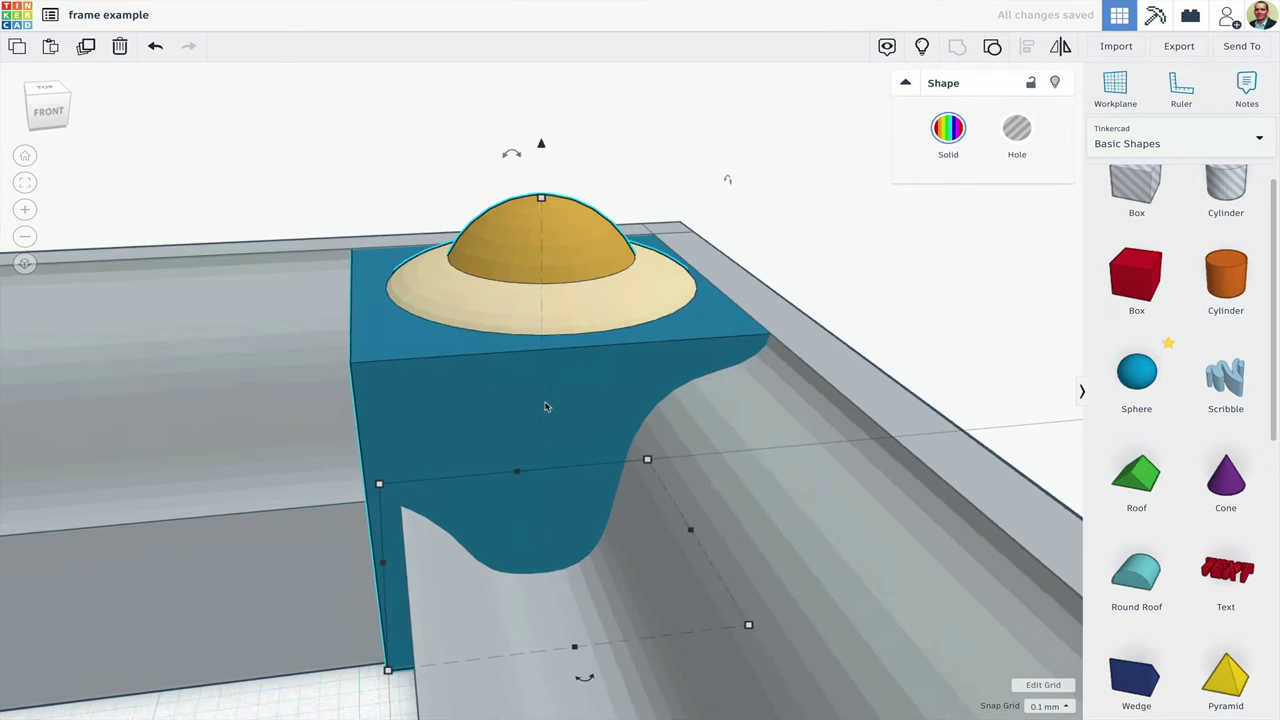
pyautogui.moveTo(546, 406); pyautogui.dragTo(547, 480, button='right')
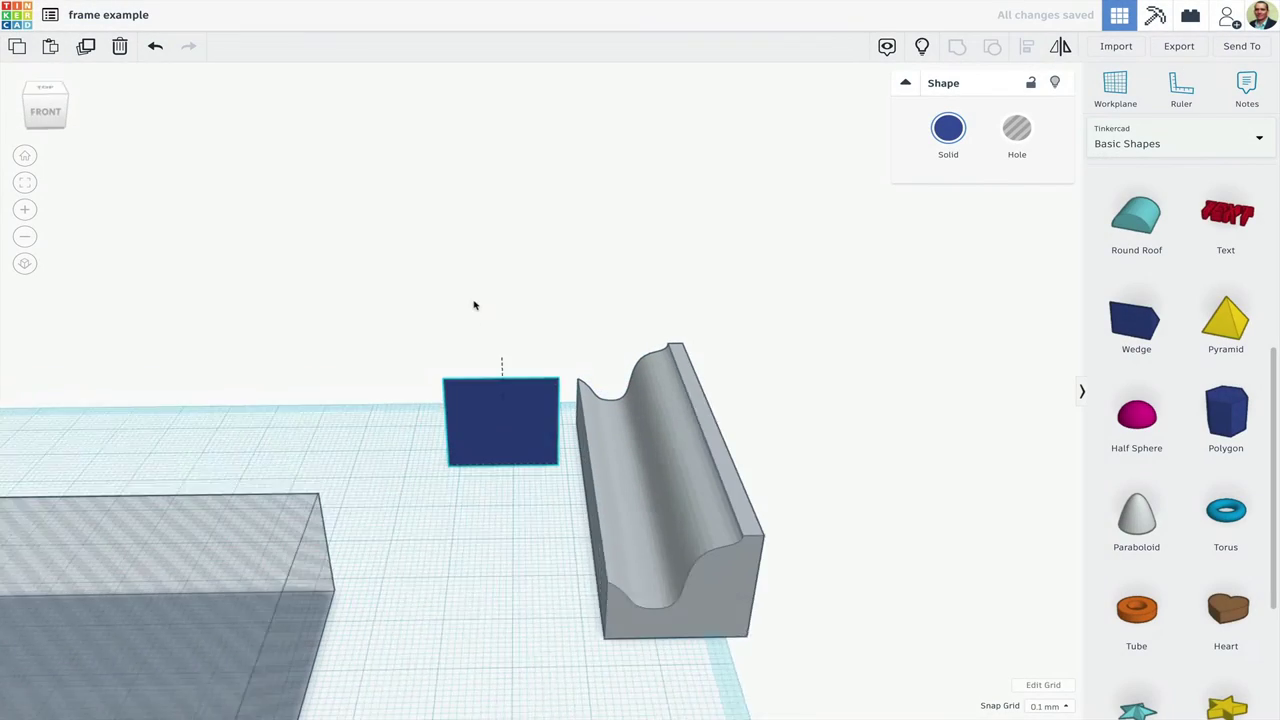
# - Rotate the blue wedge so its triangular face points up and its diagonal faces the grey moulding
pyautogui.moveTo(509, 336); pyautogui.dragTo(540, 371)
pyautogui.moveTo(540, 371); pyautogui.dragTo(484, 496, button='right')
pyautogui.moveTo(570, 432); pyautogui.dragTo(492, 433)
pyautogui.moveTo(500, 285); pyautogui.dragTo(492, 350, button='right')
pyautogui.click(430, 296)
pyautogui.moveTo(430, 296); pyautogui.dragTo(416, 352, button='right')
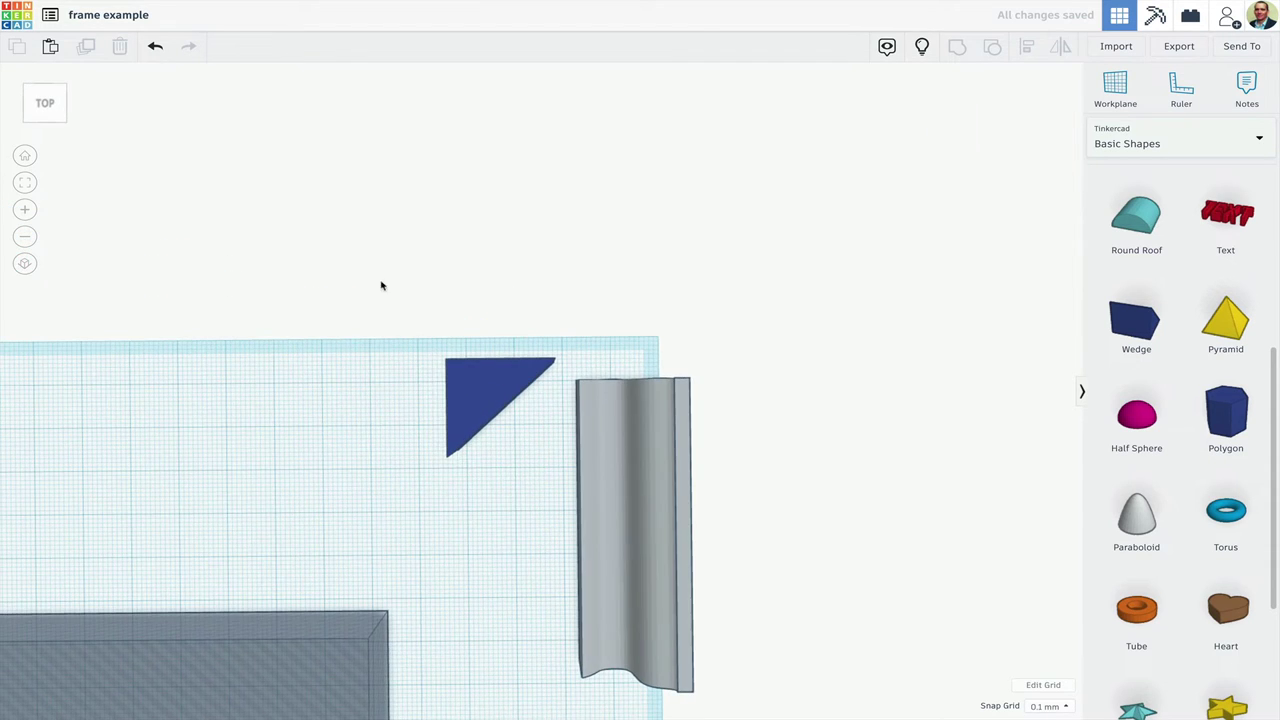
# - Align the wedge with the grey moulding along their back edges and the moulding's outer side
pyautogui.moveTo(736, 463); pyautogui.dragTo(760, 470)
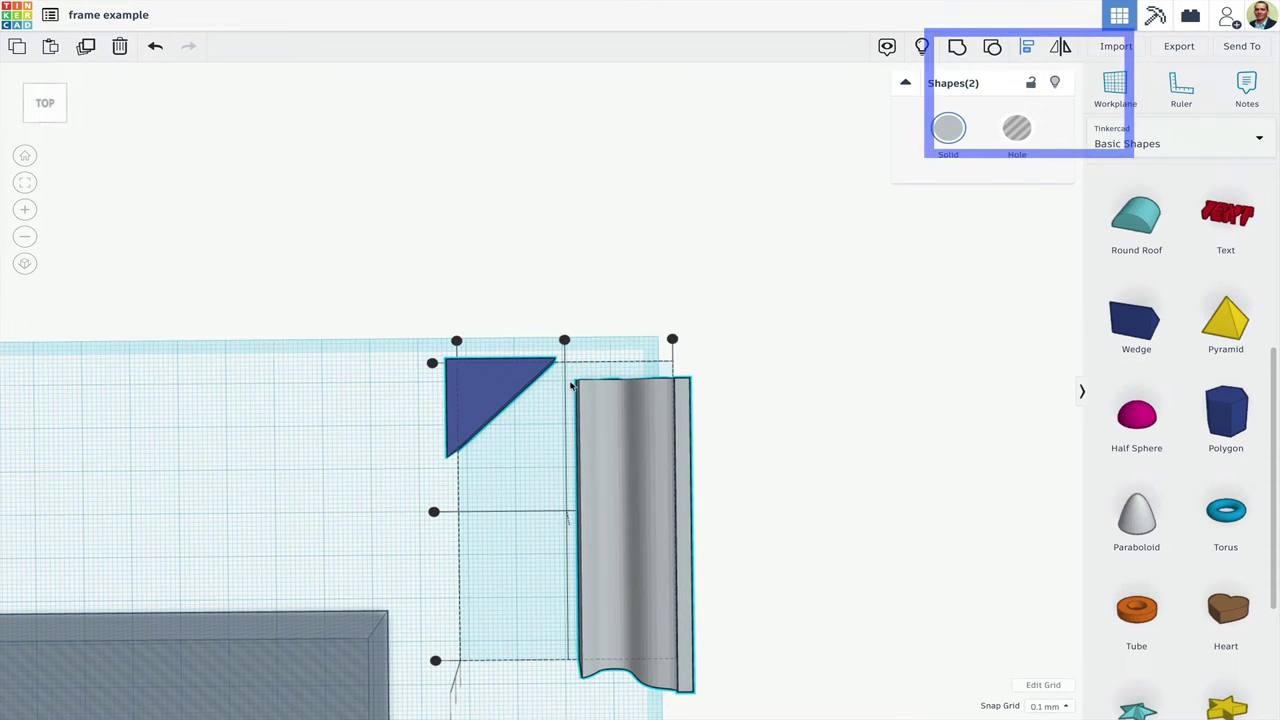
pyautogui.click(433, 366)
pyautogui.scroll(-3, 566, 524)
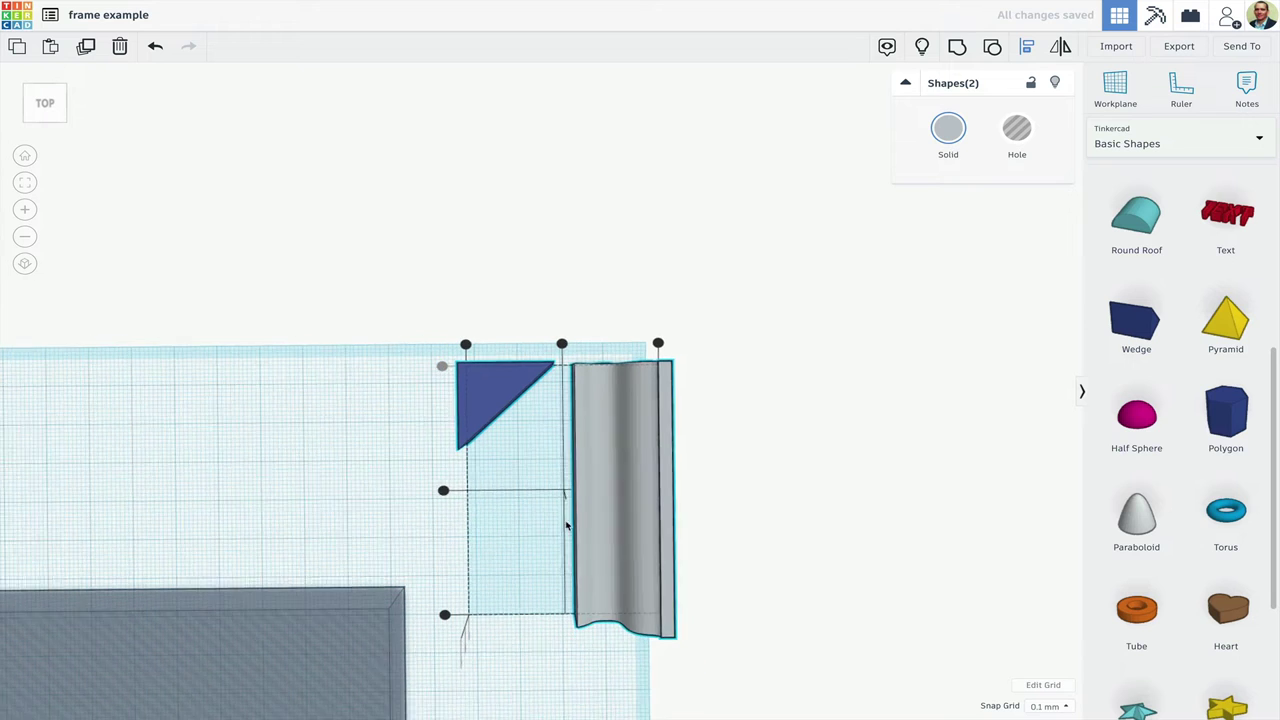
pyautogui.click(648, 347)
pyautogui.click(716, 380)
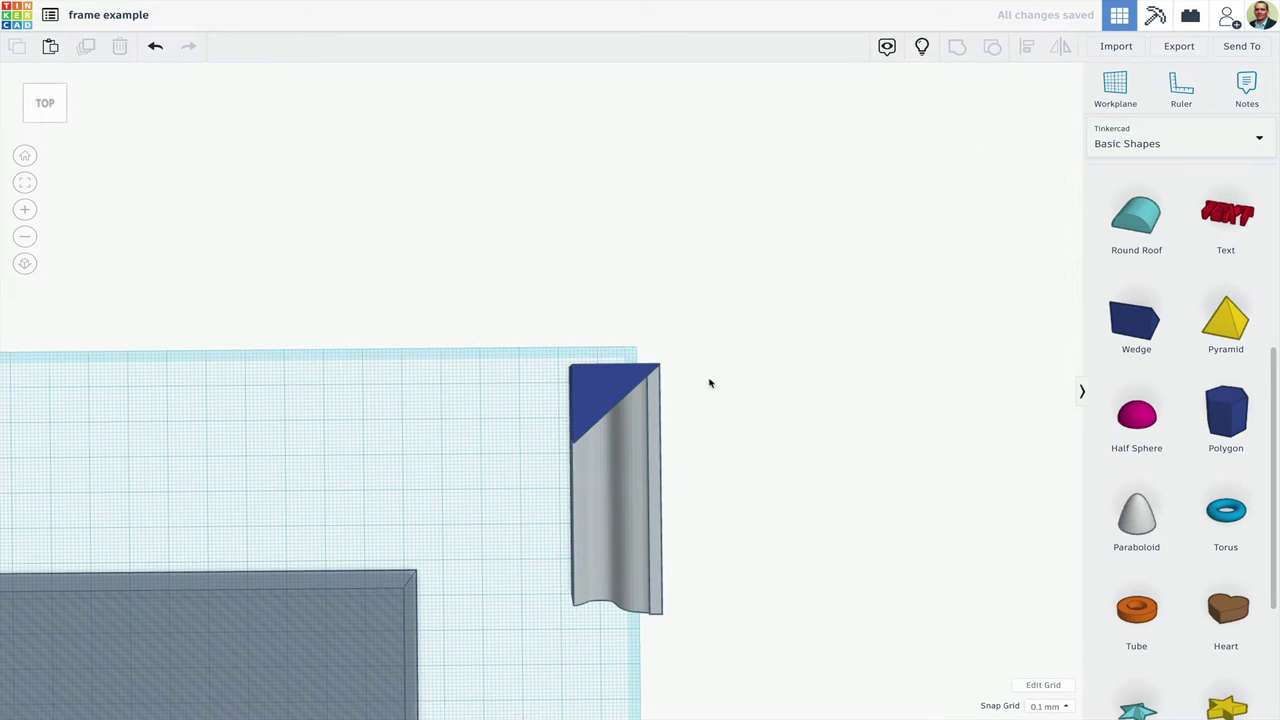
# - Cut the wedge out of the moulding's back end to form a mitre, and stretch the mitred piece lengthwise
pyautogui.click(620, 380)
pyautogui.moveTo(471, 429); pyautogui.dragTo(784, 365, button='right')
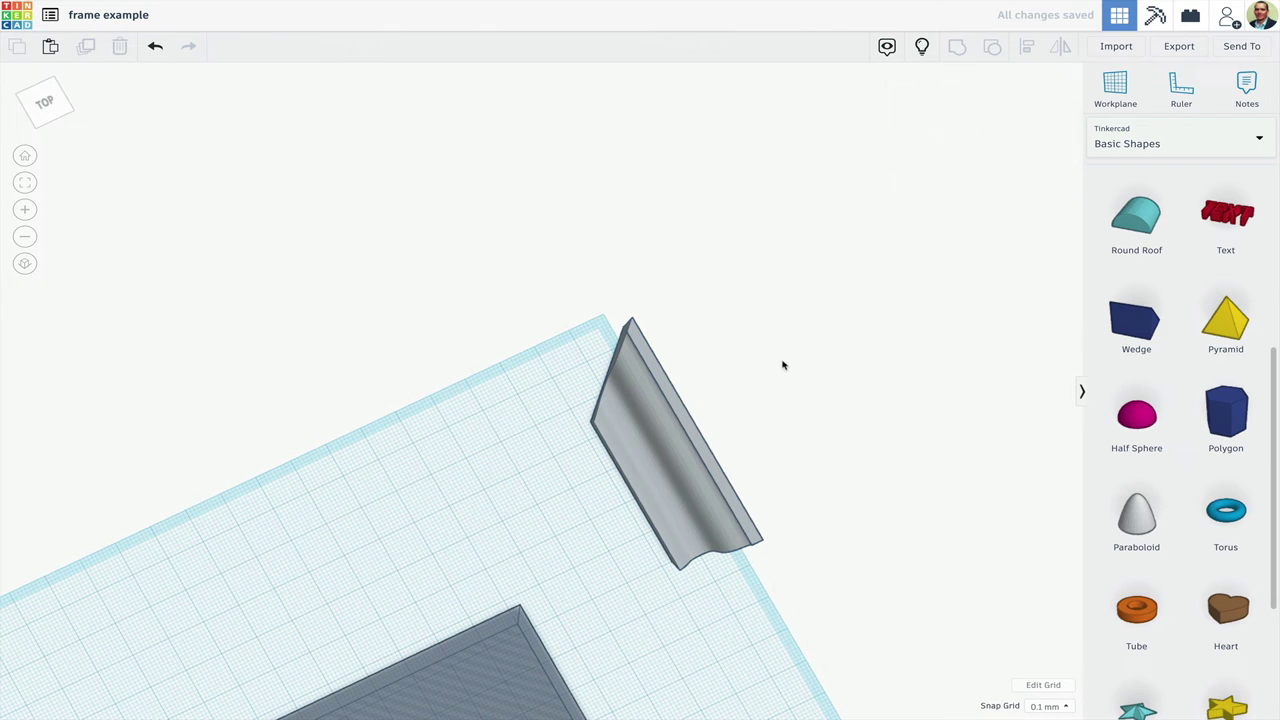
pyautogui.click(666, 433)
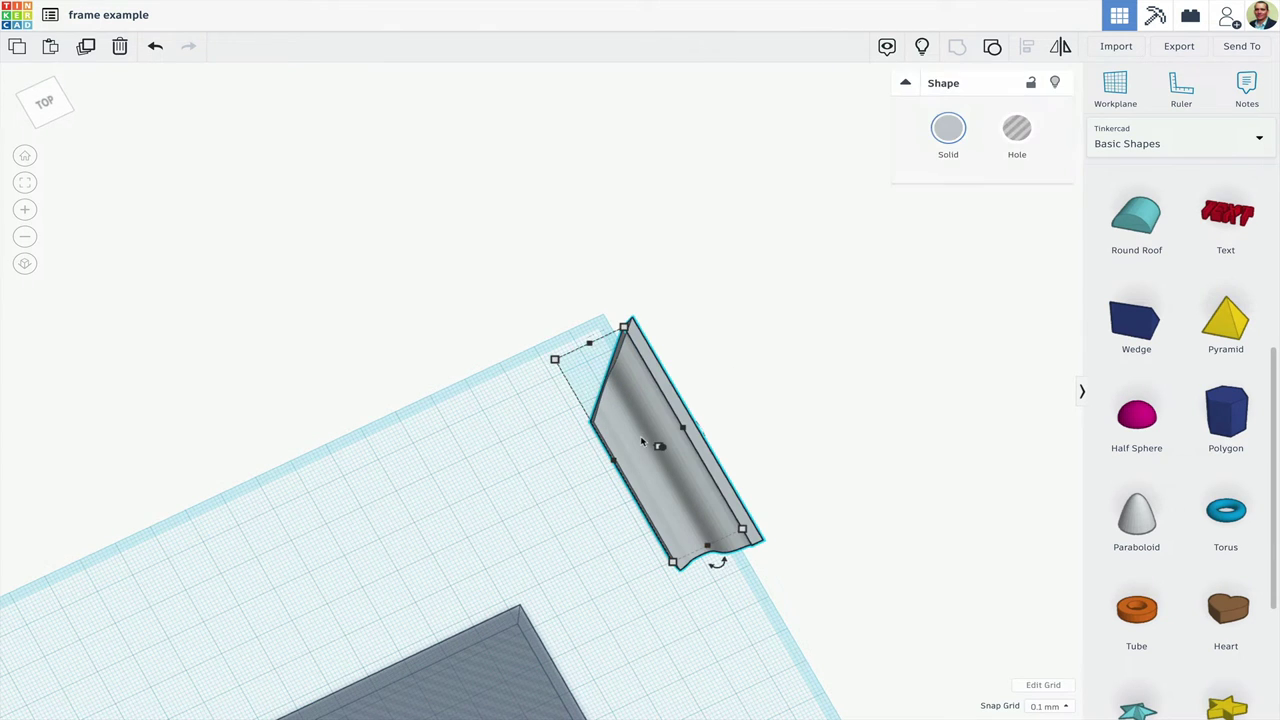
pyautogui.moveTo(591, 343); pyautogui.dragTo(547, 266)
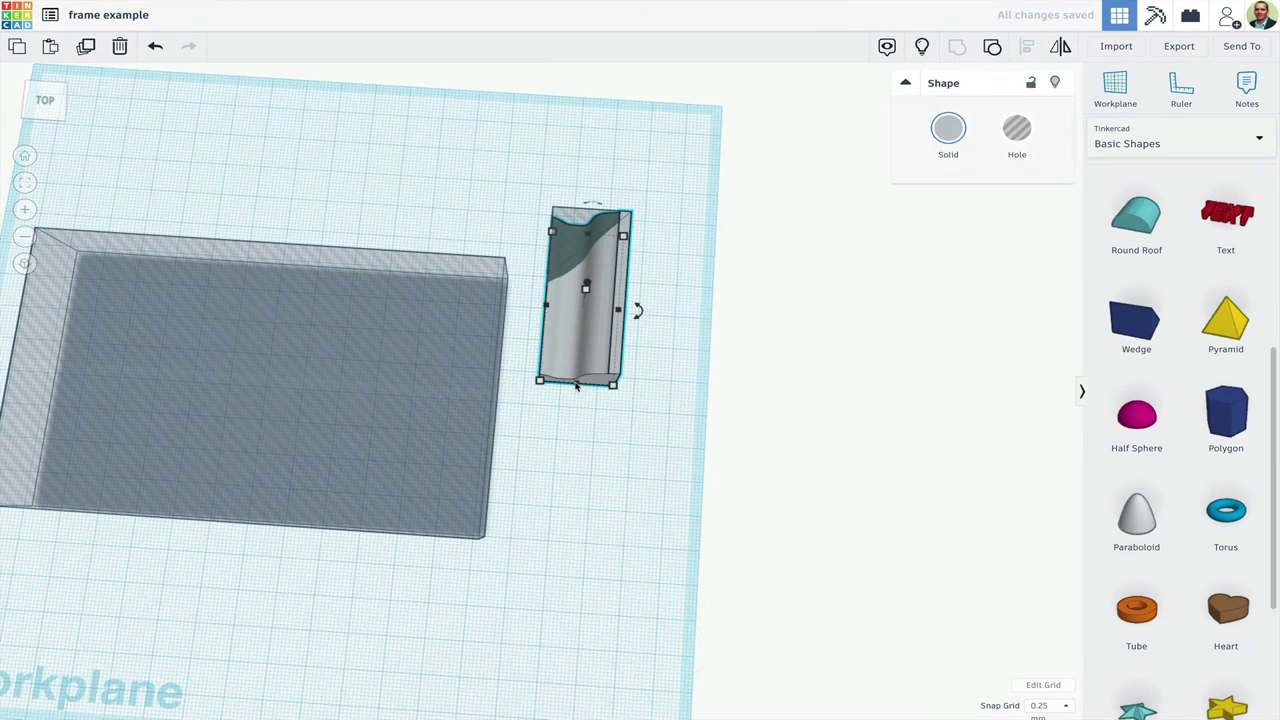
# - Lengthen the grey moulding beneath the wedge hole and group the two to cut the mitred end
pyautogui.moveTo(576, 386); pyautogui.dragTo(567, 445)
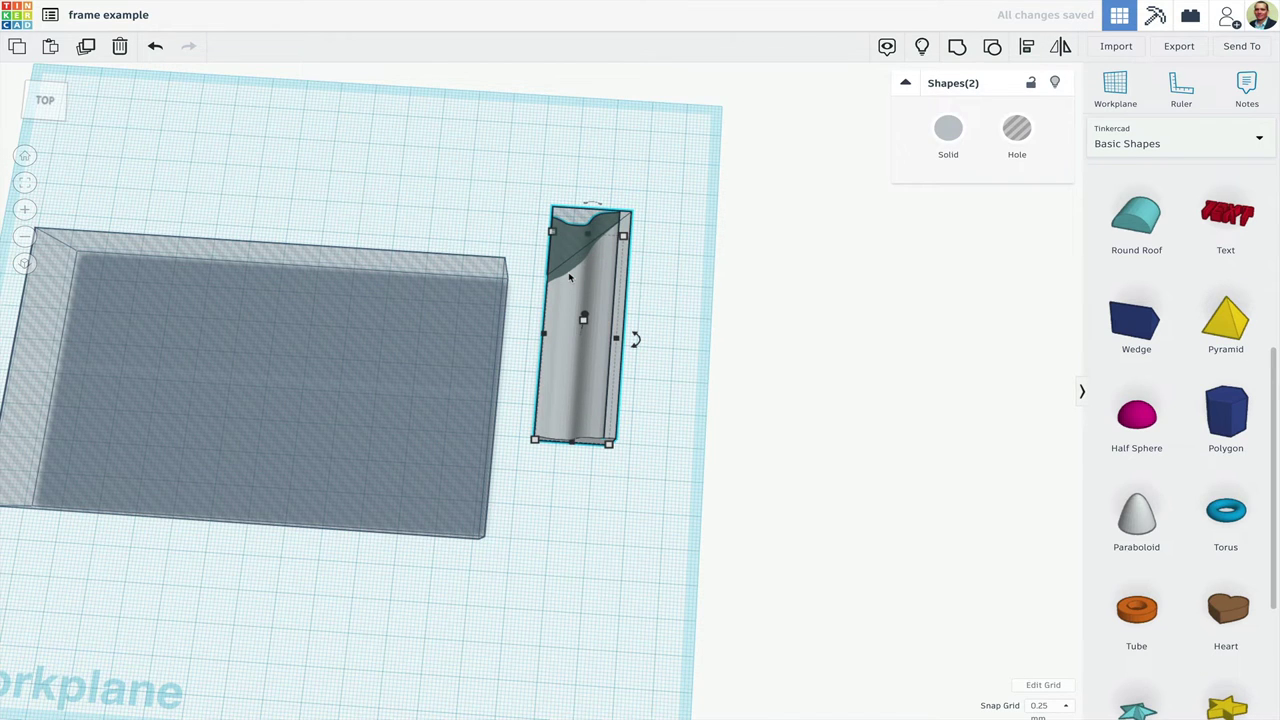
pyautogui.click(957, 50)
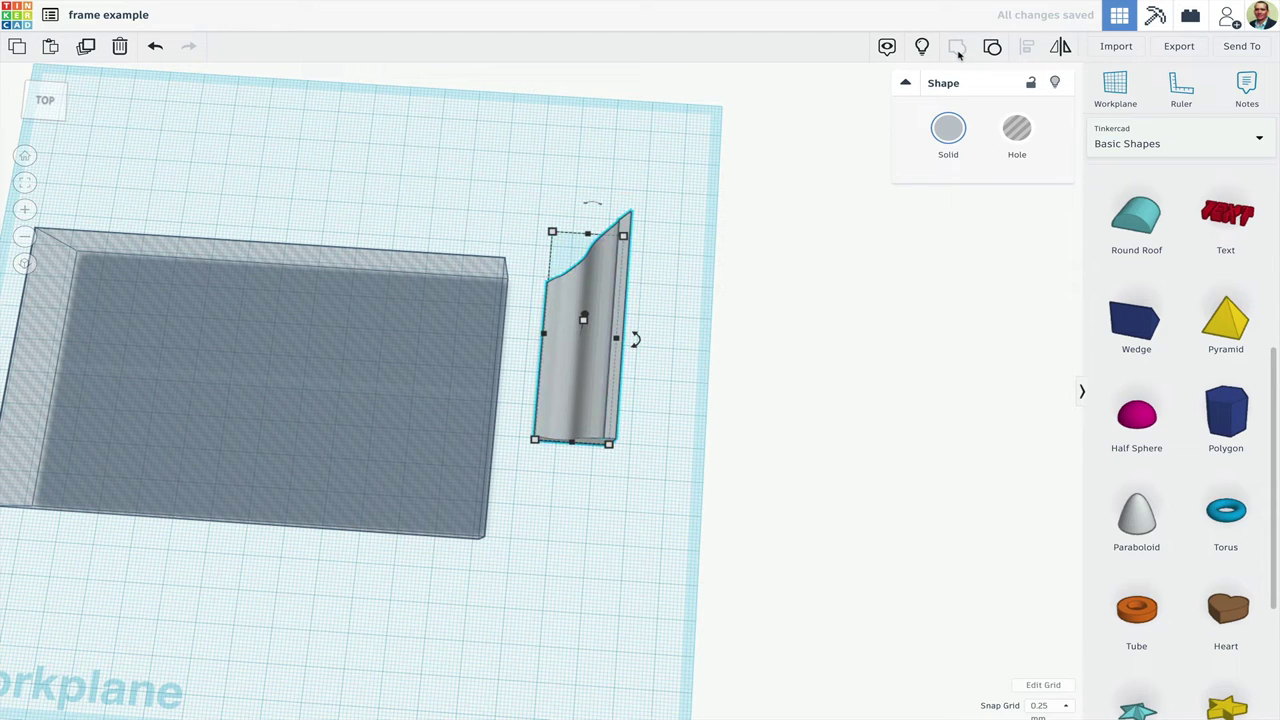
# - Duplicate the mitred moulding in place and mirror the copy along its length
pyautogui.click(84, 49)
pyautogui.click(1059, 50)
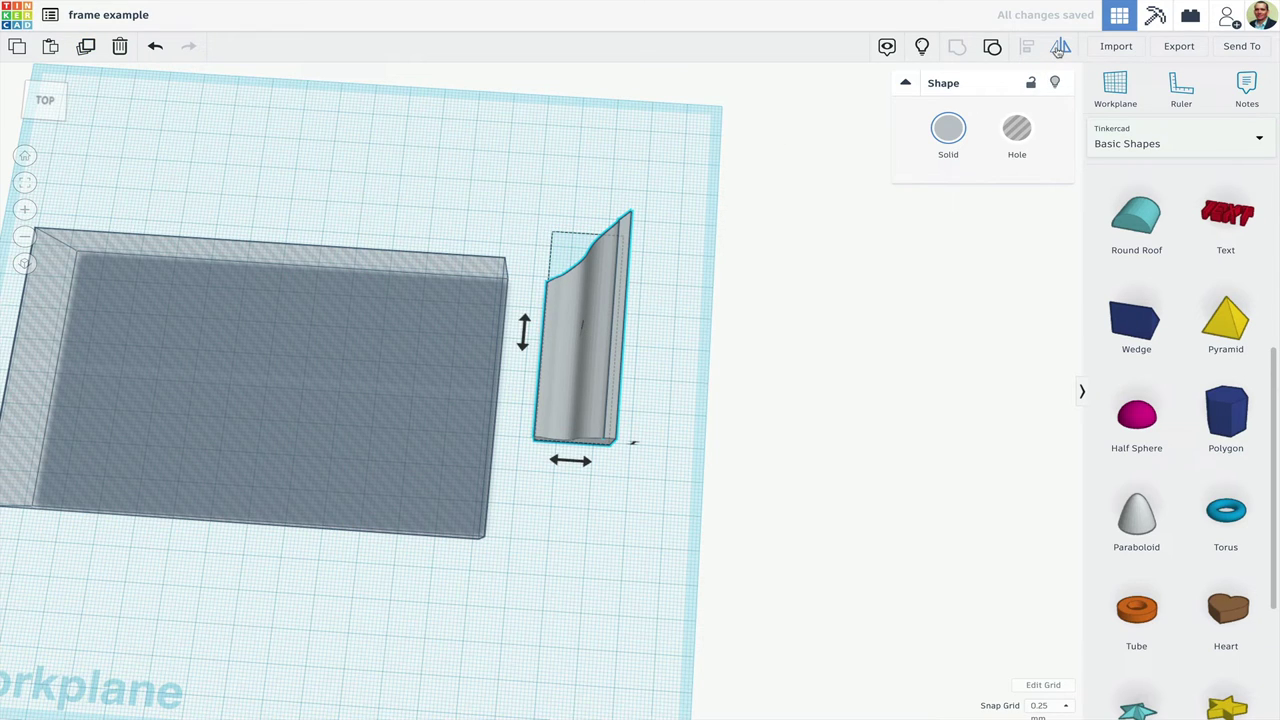
pyautogui.click(523, 322)
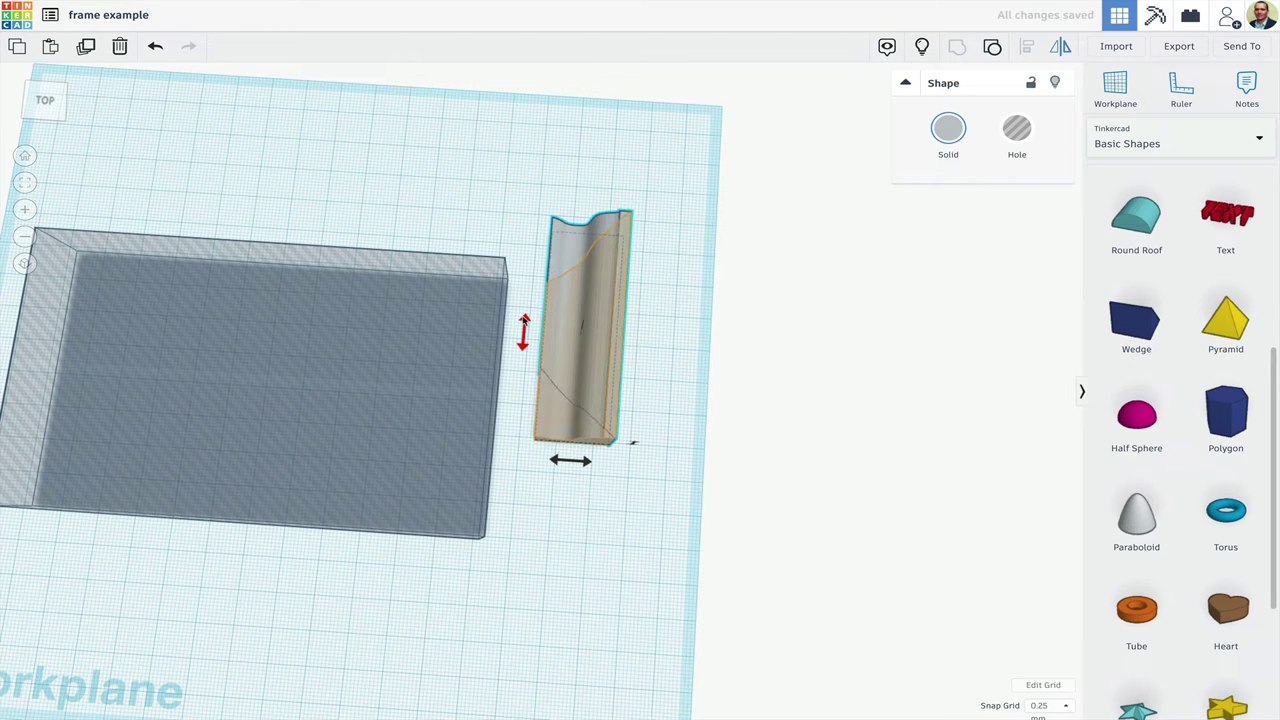
pyautogui.click(662, 313)
# - Slide the original moulding back along its mirrored copy to form one longer side with both ends mitred, and select both pieces
pyautogui.click(586, 313)
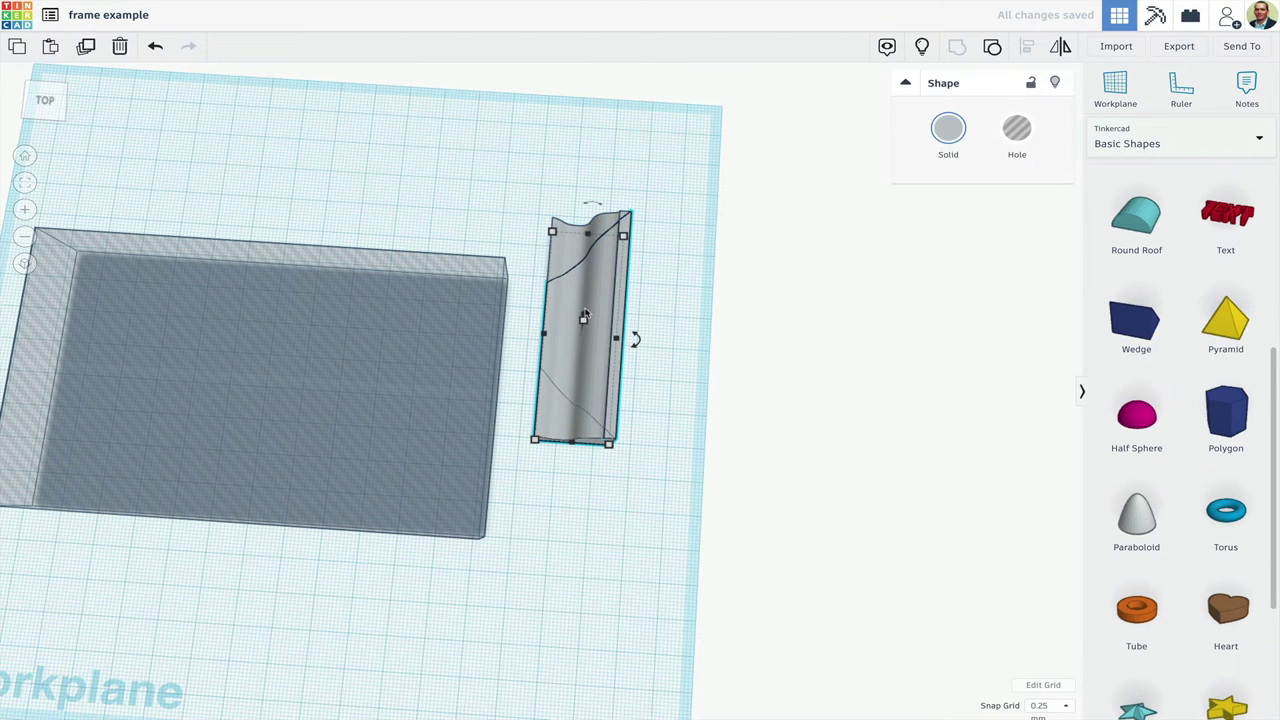
pyautogui.moveTo(584, 315); pyautogui.dragTo(585, 310)
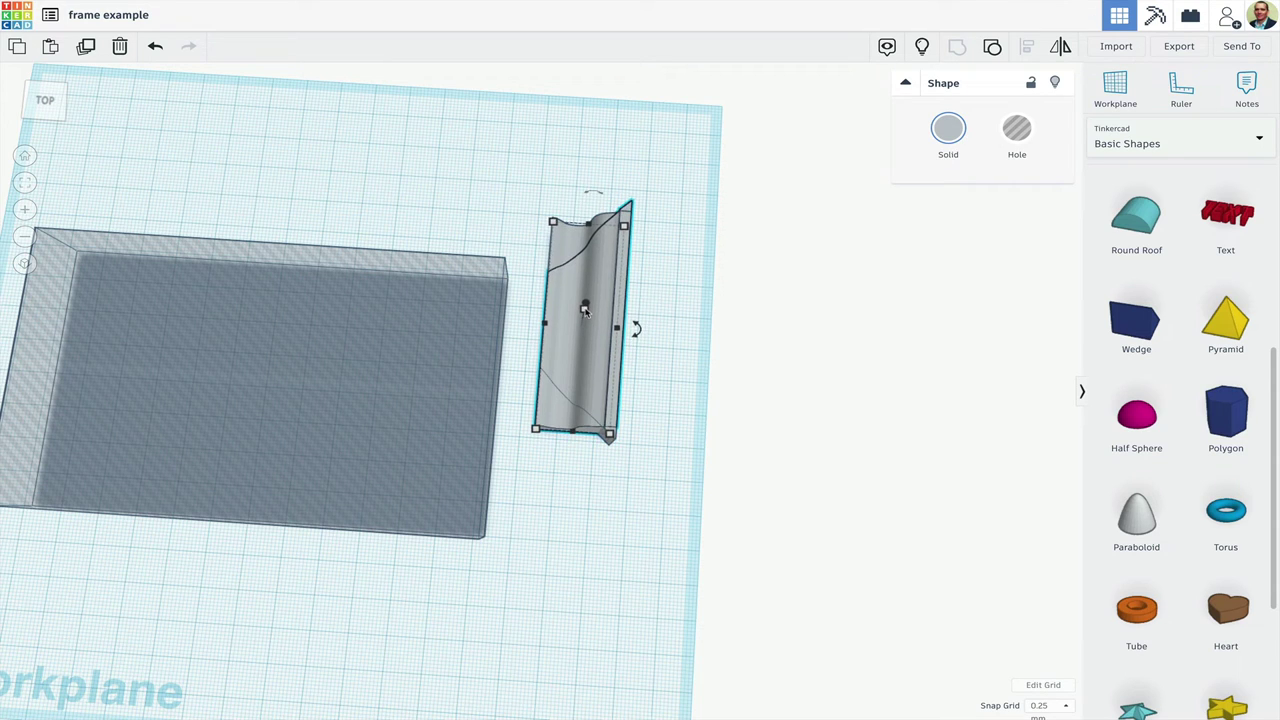
pyautogui.hotkey('shift', 'Up')
pyautogui.hotkey('shift', 'Up')
pyautogui.hotkey('shift', 'Up')
pyautogui.hotkey('shift', 'Up')
pyautogui.hotkey('shift', 'Up')
pyautogui.hotkey('shift', 'Up')
pyautogui.hotkey('shift', 'Up')
pyautogui.hotkey('shift', 'Up')
pyautogui.hotkey('shift', 'Up')
pyautogui.hotkey('shift', 'Up')
pyautogui.hotkey('shift', 'Up')
pyautogui.hotkey('shift', 'Up')
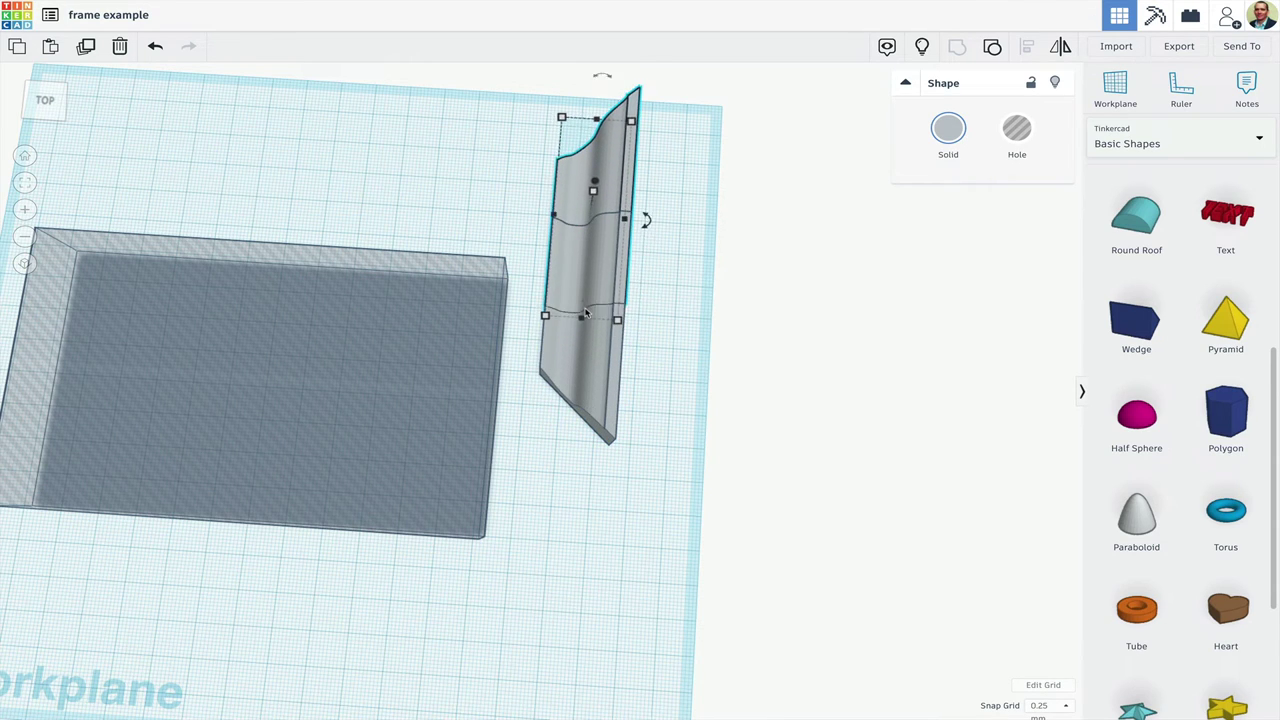
pyautogui.hotkey('ctrl', 'Up')
pyautogui.moveTo(699, 251); pyautogui.dragTo(514, 398)
pyautogui.moveTo(675, 421); pyautogui.dragTo(715, 318, button='right')
pyautogui.moveTo(715, 318); pyautogui.dragTo(703, 296, button='right')
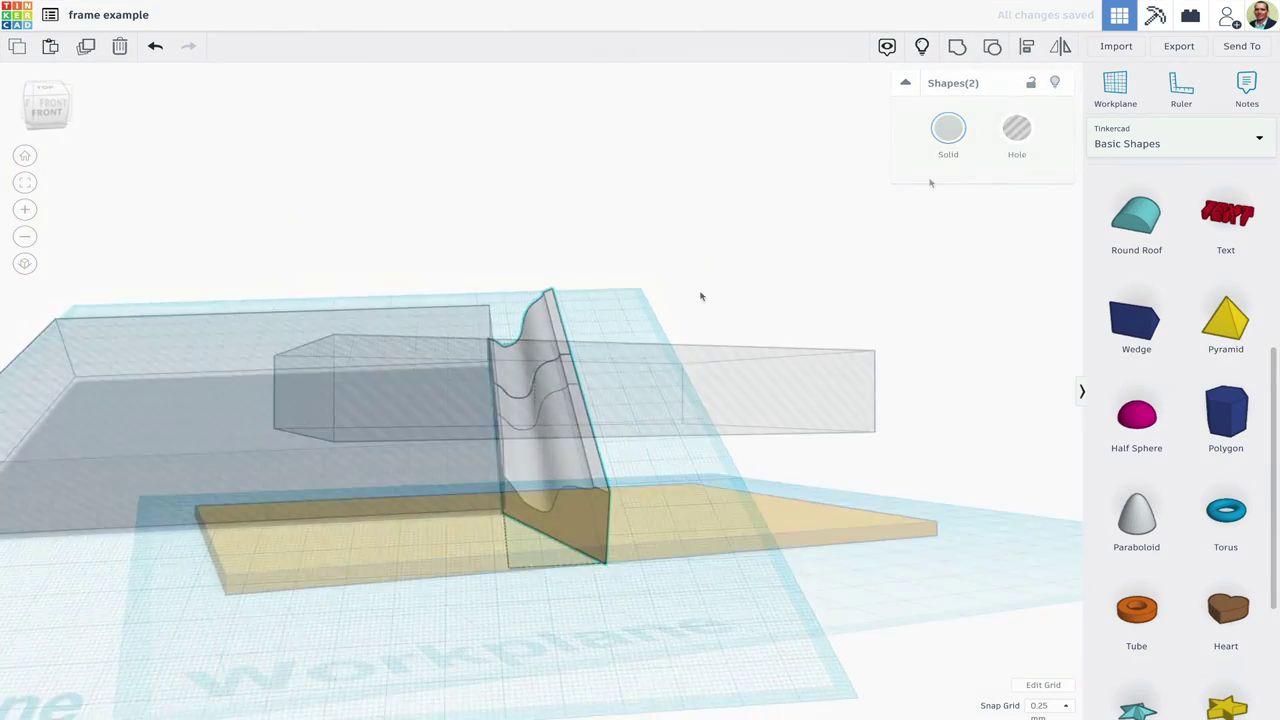
# - Align the box hole with the gold plate so it is centred along both the length and the width
pyautogui.moveTo(923, 194); pyautogui.dragTo(849, 279, button='right')
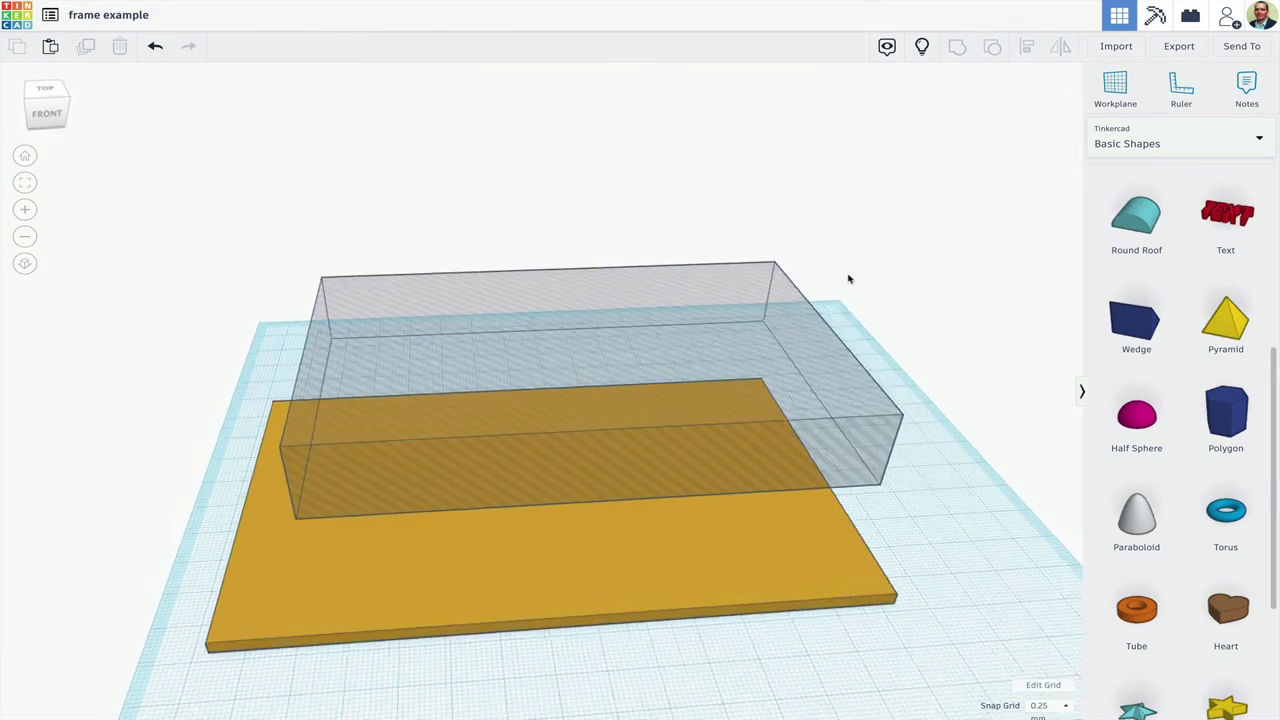
pyautogui.moveTo(906, 232); pyautogui.dragTo(396, 620)
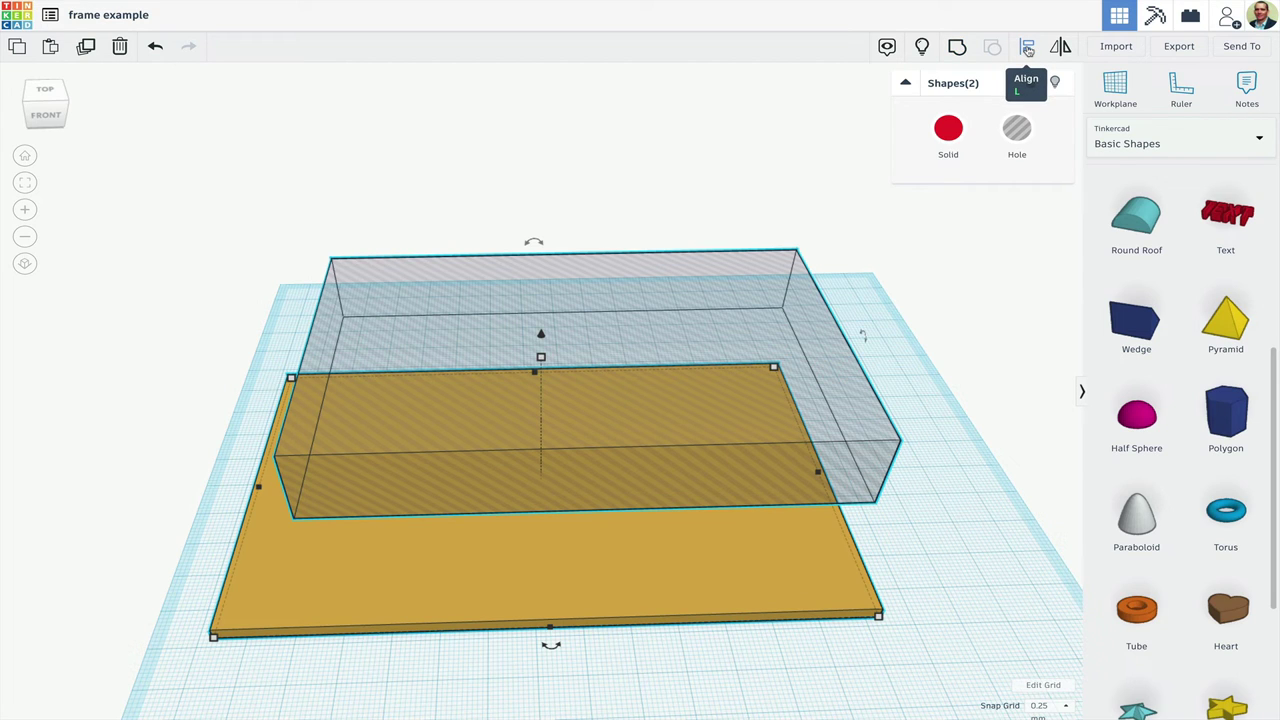
pyautogui.click(1028, 50)
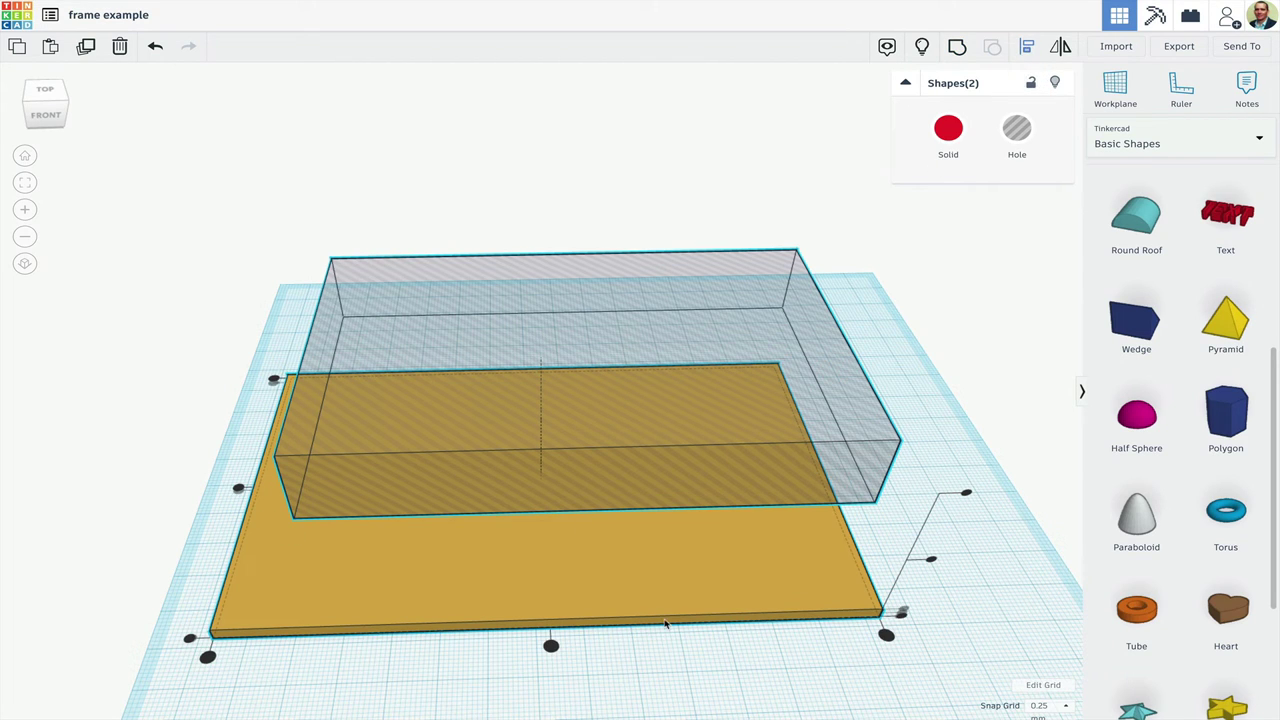
pyautogui.click(551, 646)
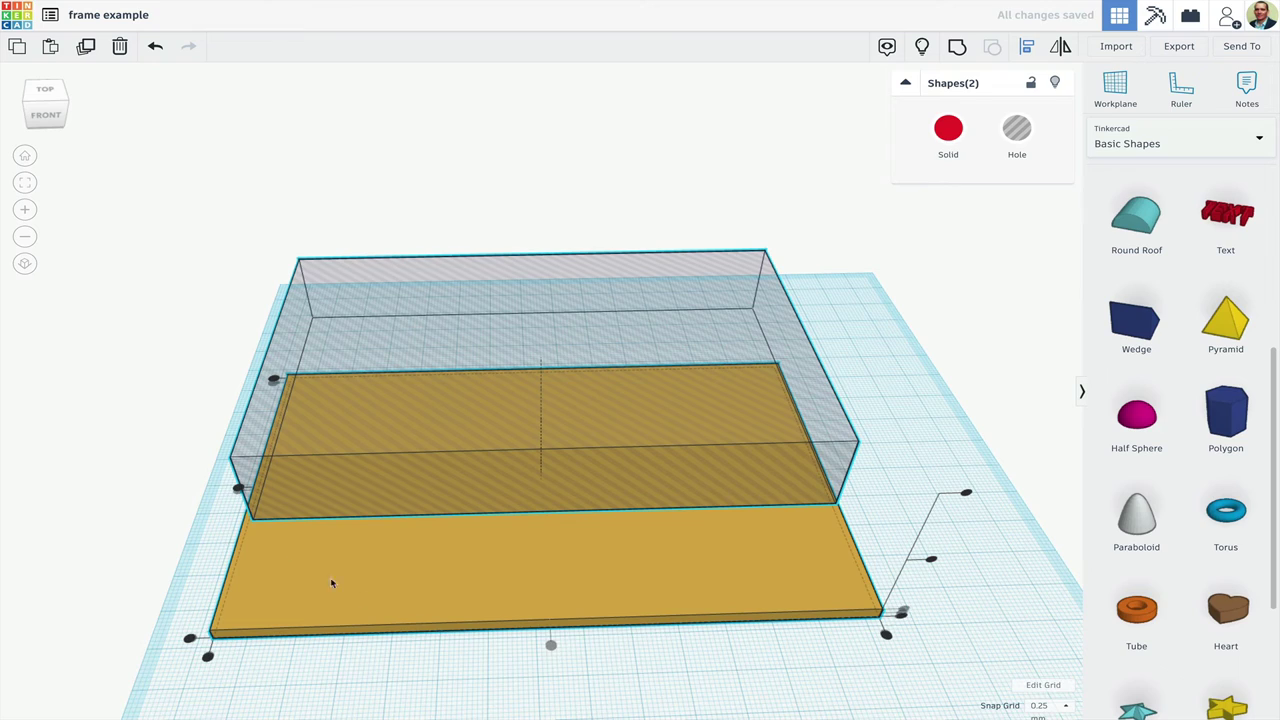
pyautogui.moveTo(236, 550); pyautogui.dragTo(344, 624, button='right')
pyautogui.click(581, 662)
pyautogui.moveTo(581, 662); pyautogui.dragTo(586, 523, button='right')
# - Lower the box hole 20.5 mm onto the gold plate and sink it slightly into the plate's top face
pyautogui.click(552, 522)
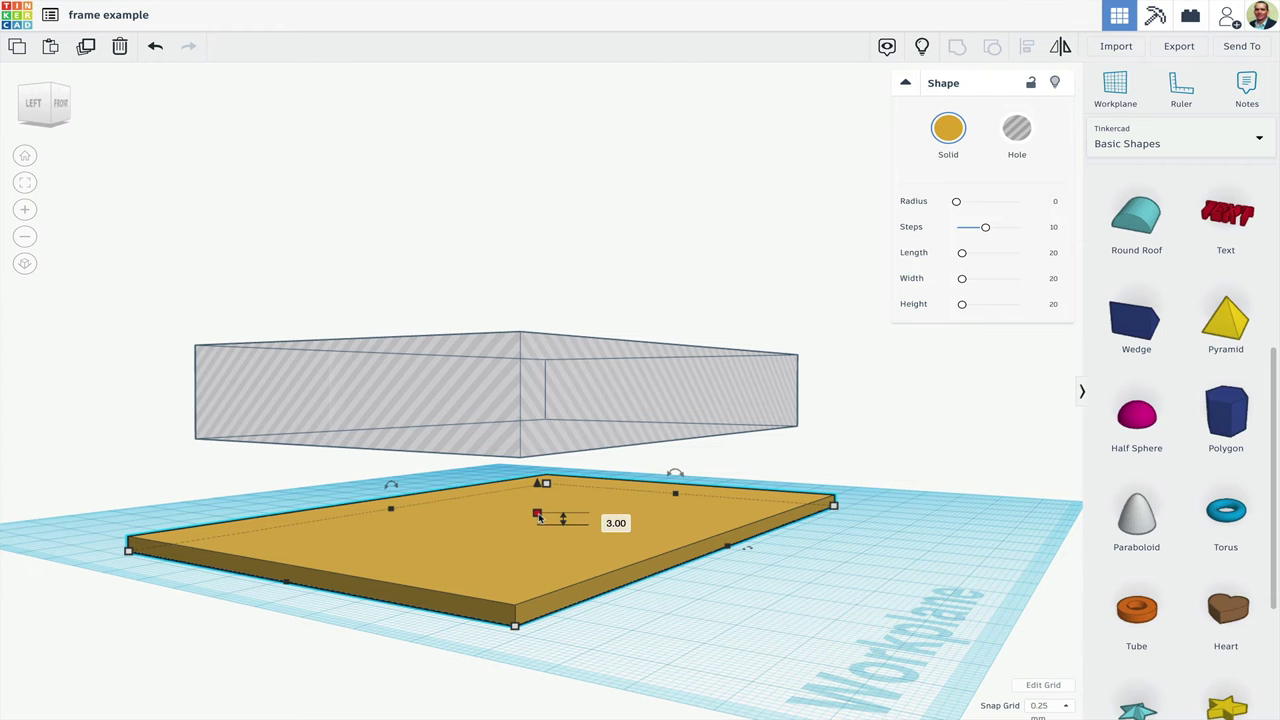
pyautogui.click(552, 410)
pyautogui.moveTo(538, 349); pyautogui.dragTo(526, 403)
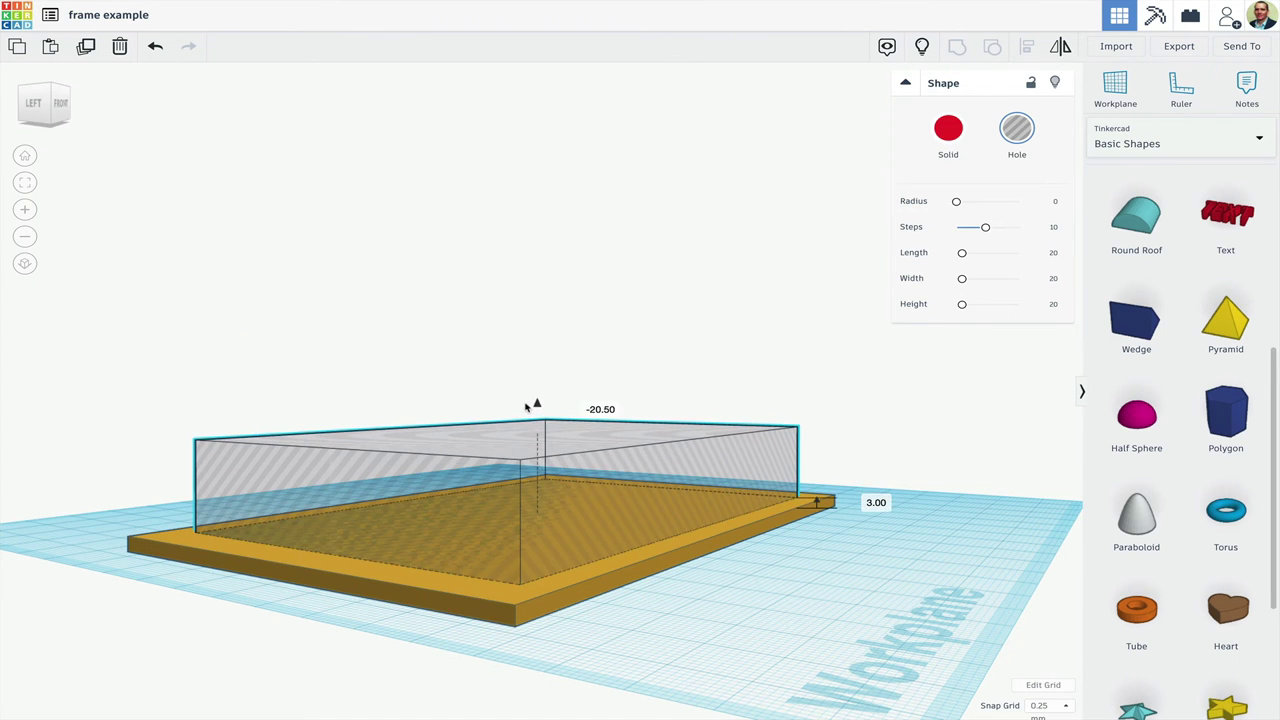
pyautogui.moveTo(670, 590); pyautogui.dragTo(704, 460, button='right')
pyautogui.moveTo(537, 548); pyautogui.dragTo(540, 553)
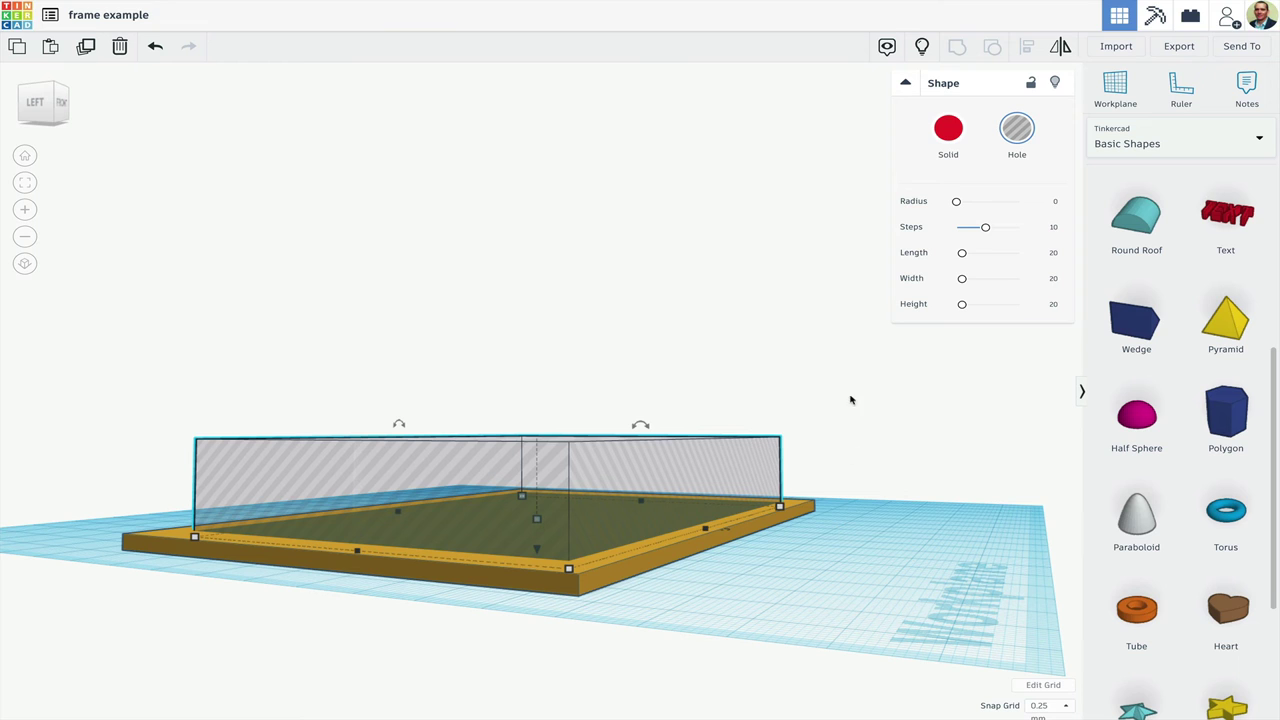
# - In the frames practice design, add a tube at the edge of the blue panel and set its height to 3.2 mm
pyautogui.click(957, 8)
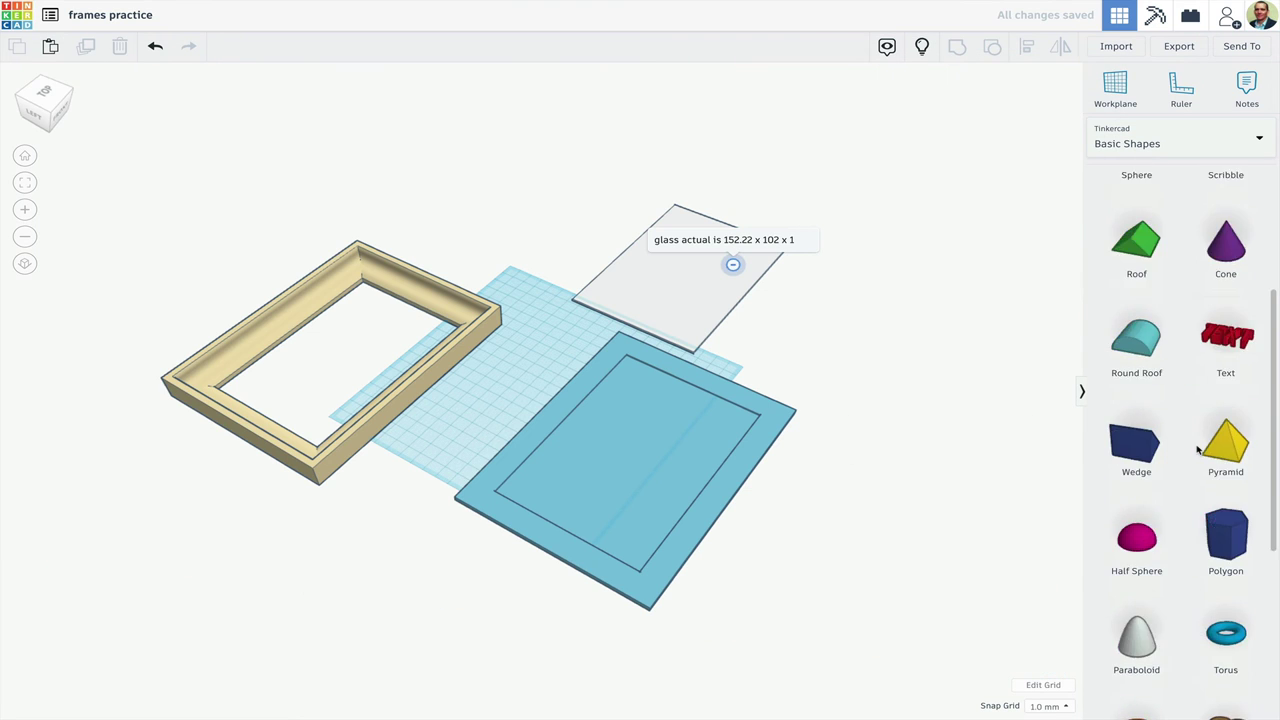
pyautogui.scroll(-5, 1180, 400)
pyautogui.moveTo(1136, 410); pyautogui.dragTo(546, 409)
pyautogui.press('f')
pyautogui.moveTo(583, 406); pyautogui.dragTo(812, 315, button='right')
pyautogui.moveTo(541, 299)
pyautogui.click(609, 391)
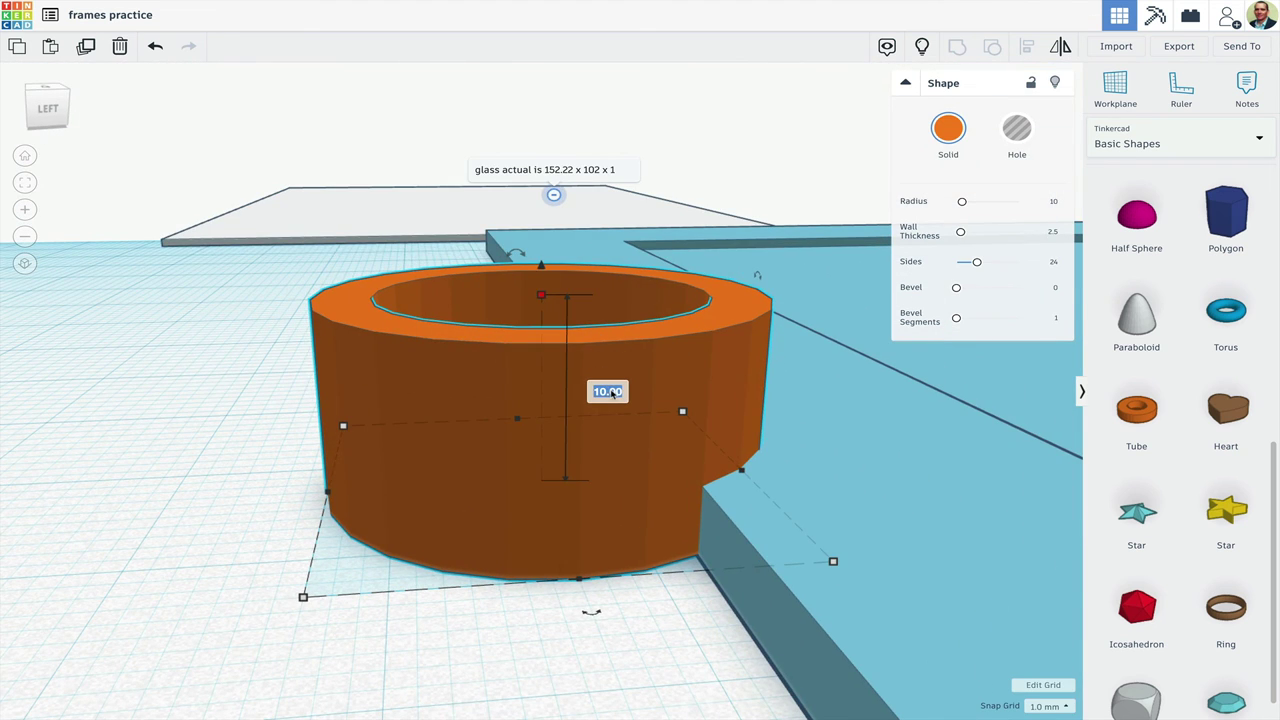
pyautogui.write('3.2')
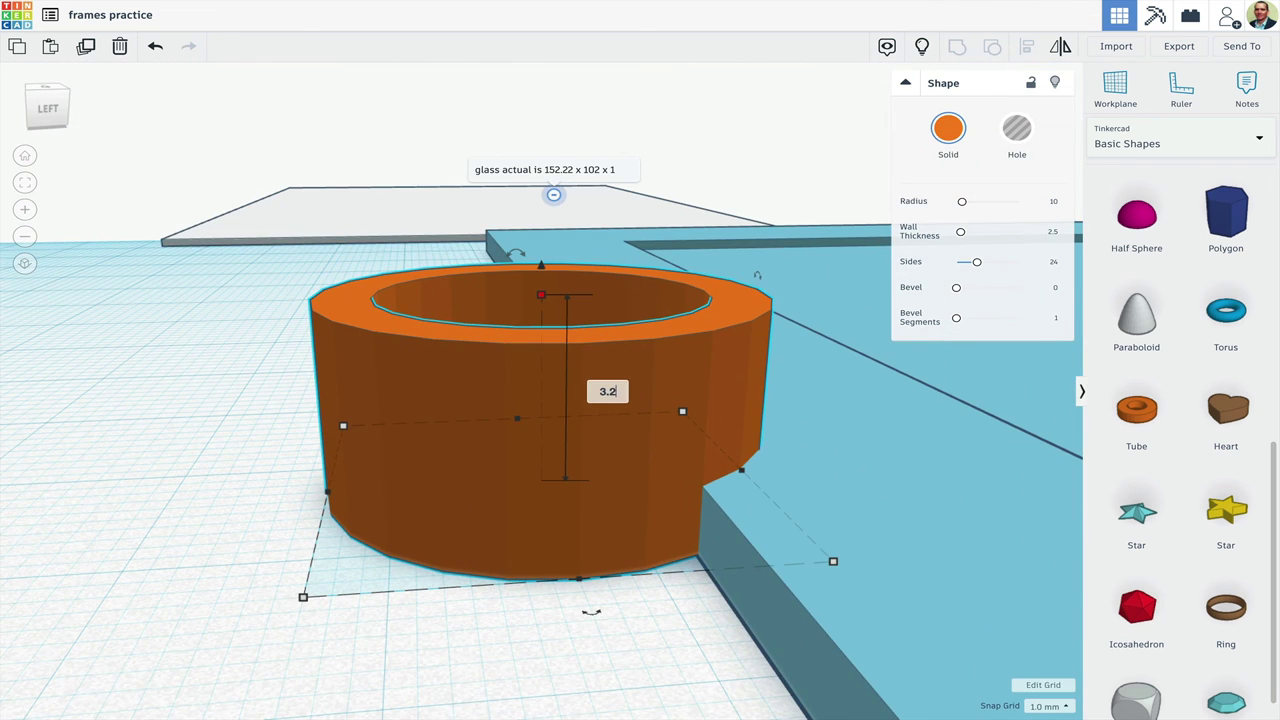